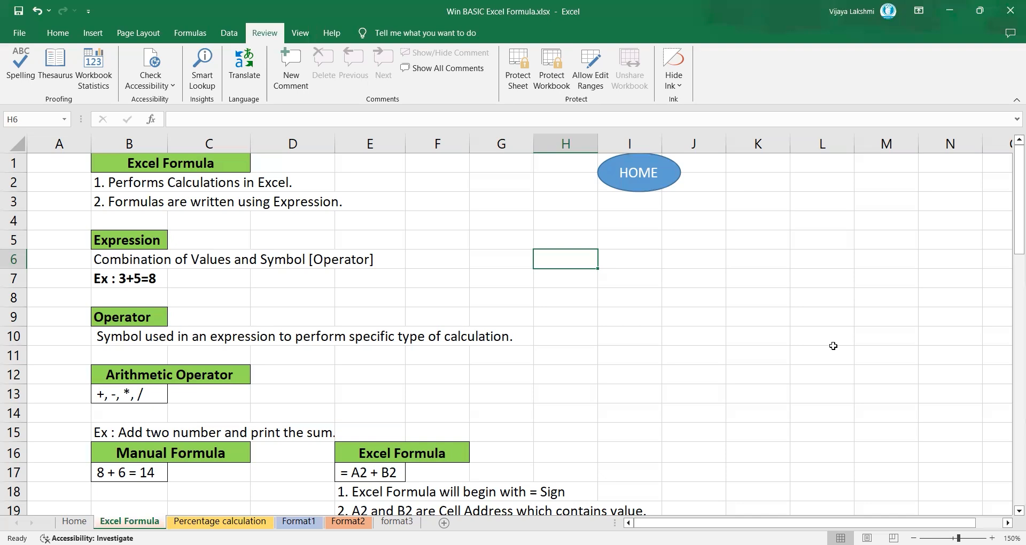
Step: Read through the notes on expressions, operators and Excel formulas down to the Addition Example table
click(1017, 511)
click(1016, 511)
click(1017, 512)
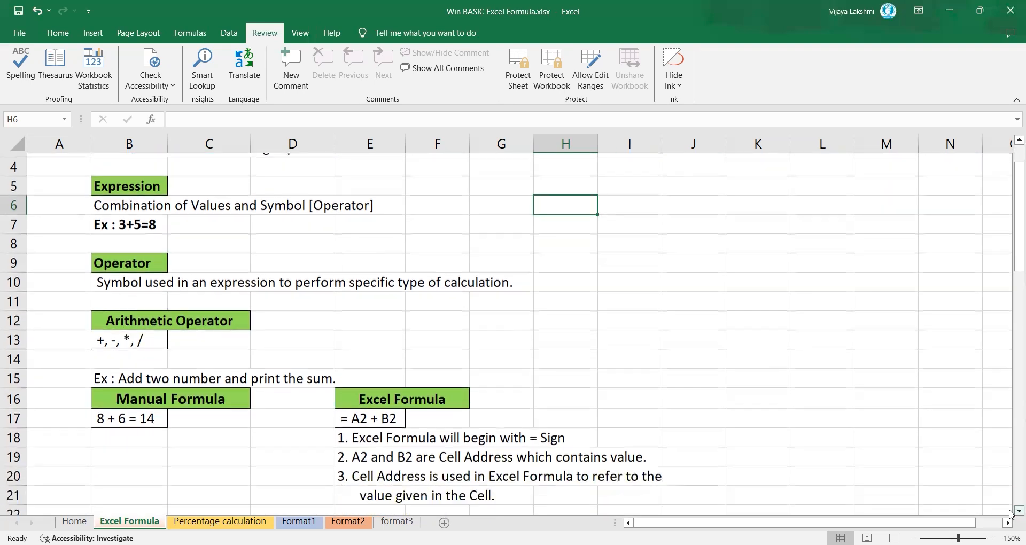
click(1017, 512)
click(1016, 512)
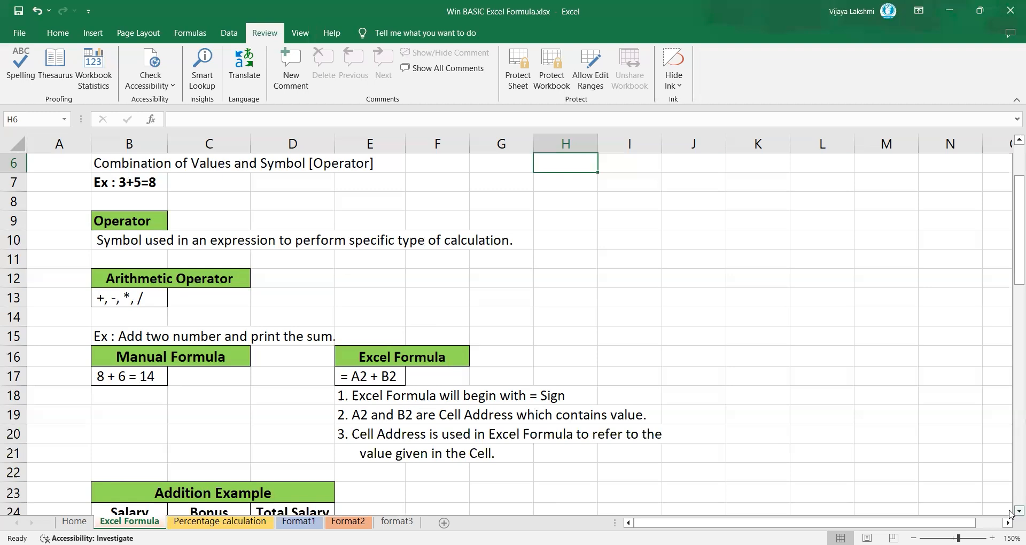
scroll(1010, 514, down, 3)
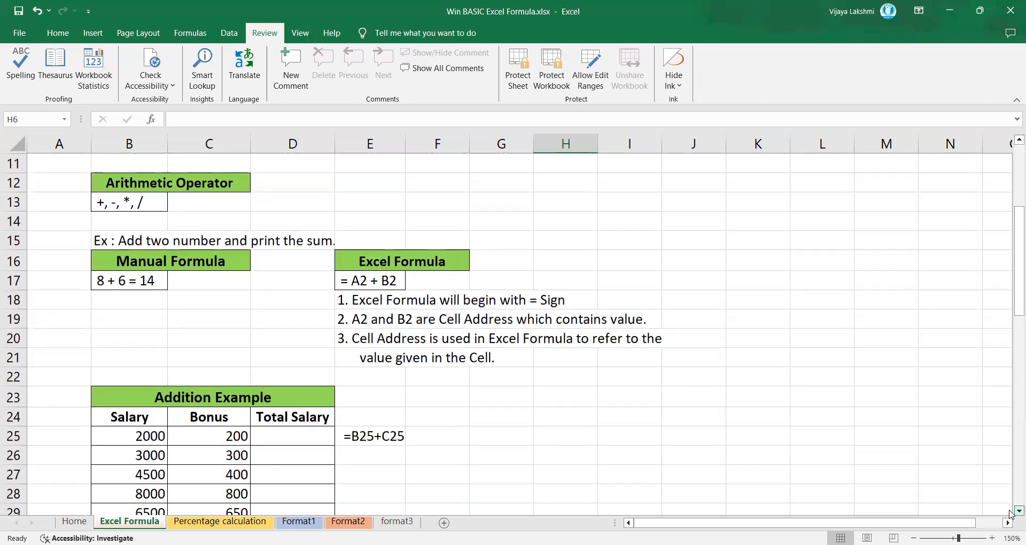
scroll(1010, 514, down, 2)
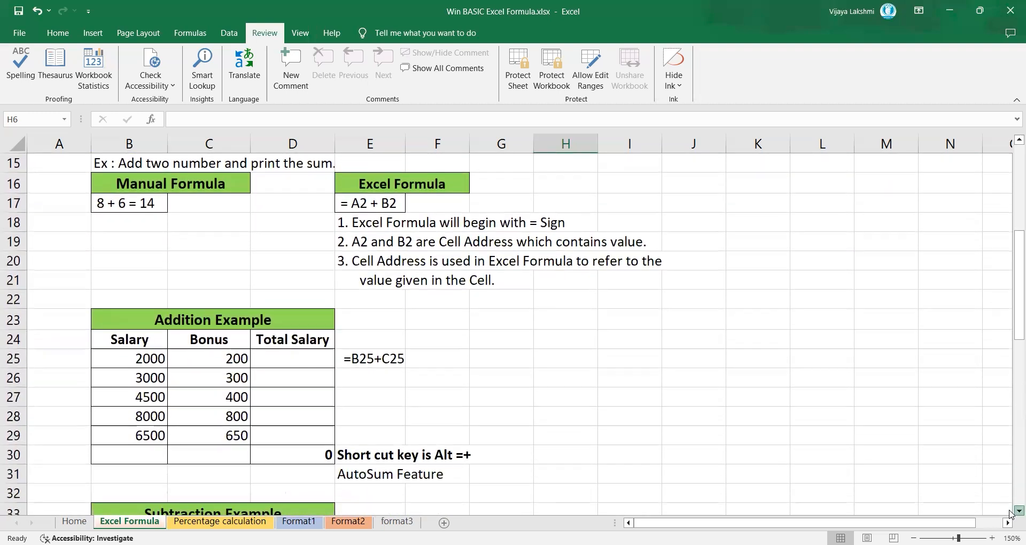
scroll(1010, 515, down, 1)
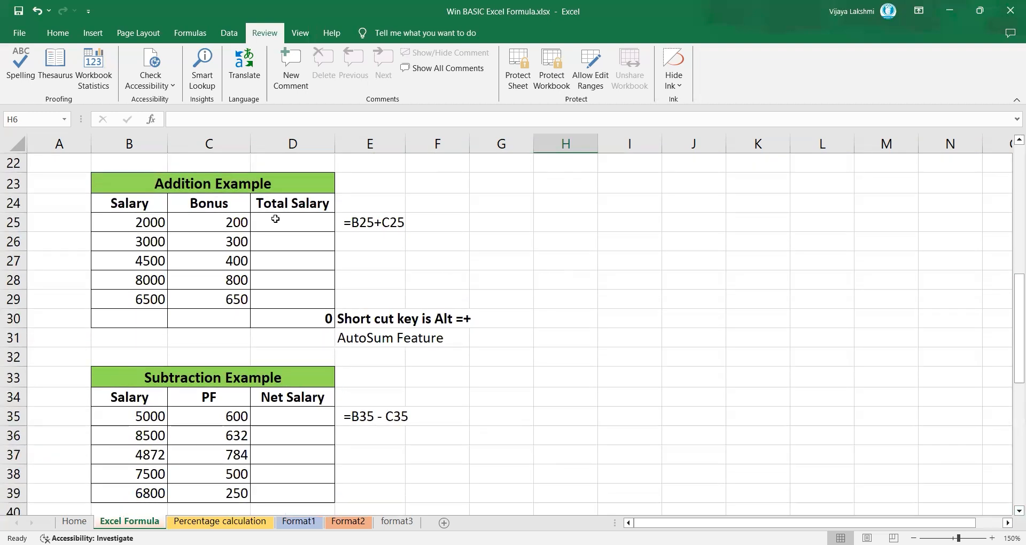
Step: Calculate Total Salary in the Addition Example with =B25+C25 in D25 and fill the formula down through D29
click(292, 223)
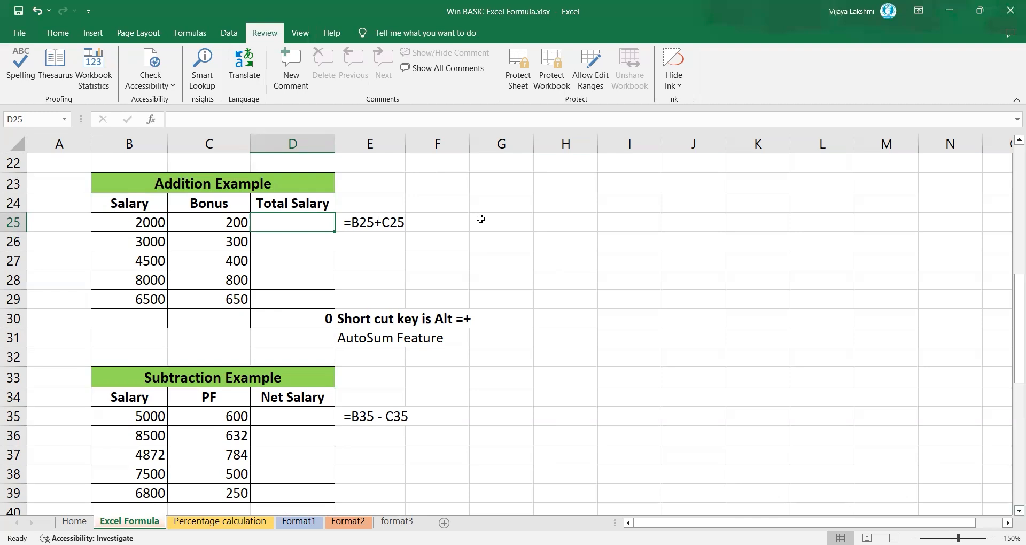
text(=)
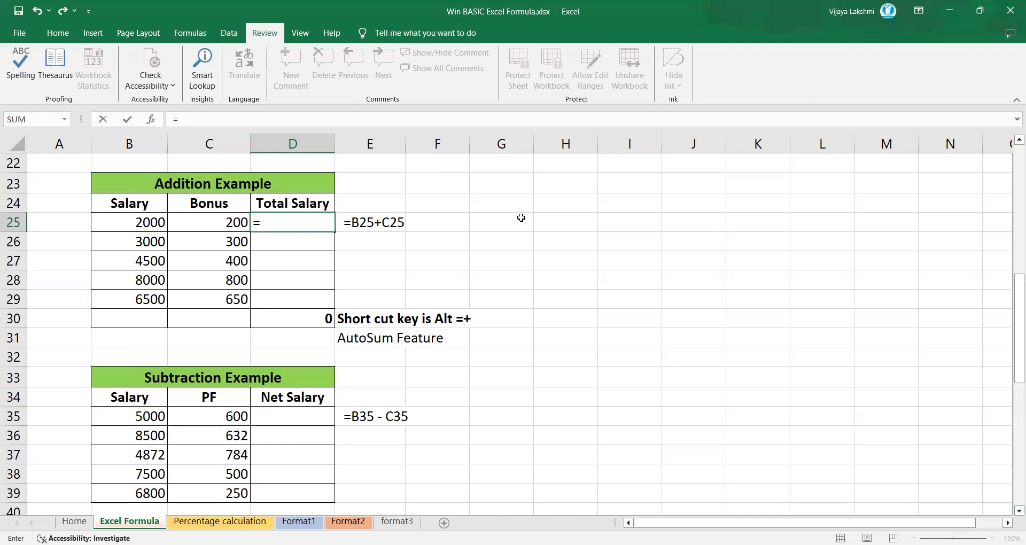
key(Left)
key(Left)
text(+)
click(222, 225)
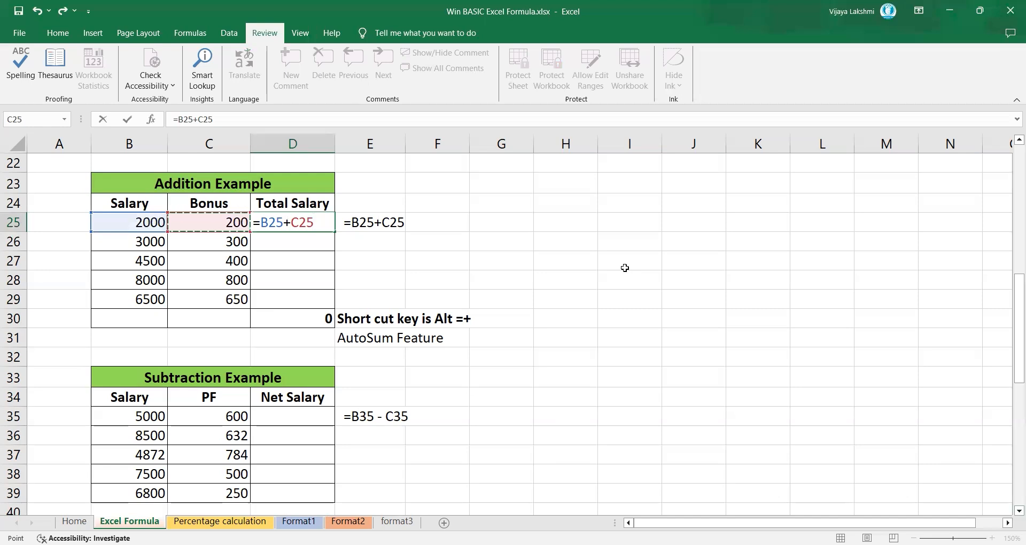
key(Return)
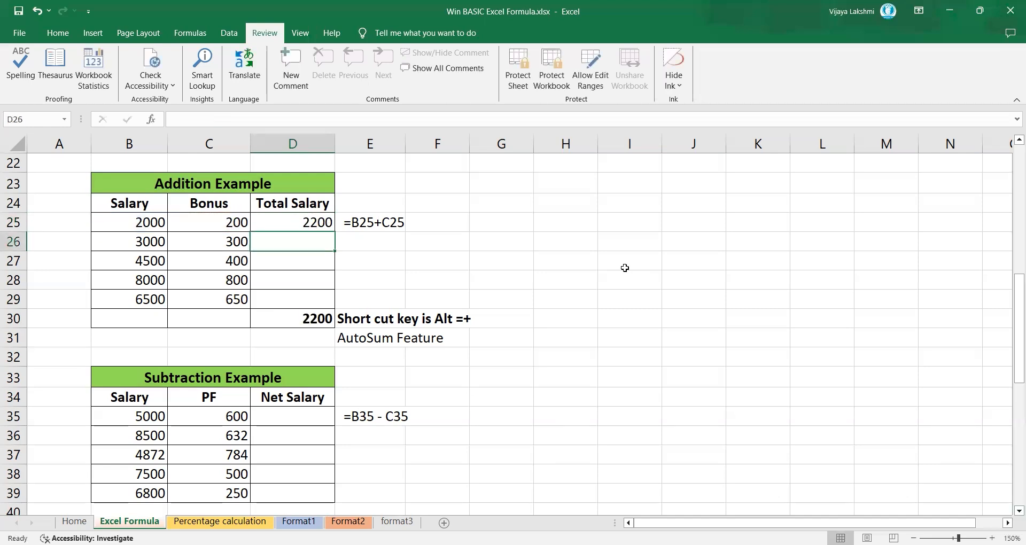
click(308, 219)
drag(335, 232, 340, 305)
Step: Clear the existing total in D30 and recreate it with AutoSum over the Total Salary values D25:D29
click(305, 319)
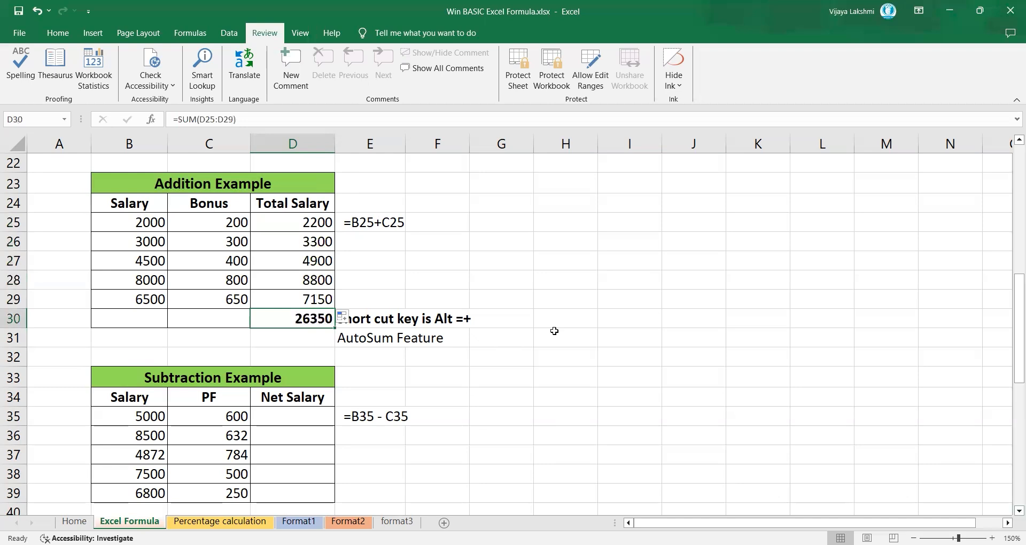
key(Delete)
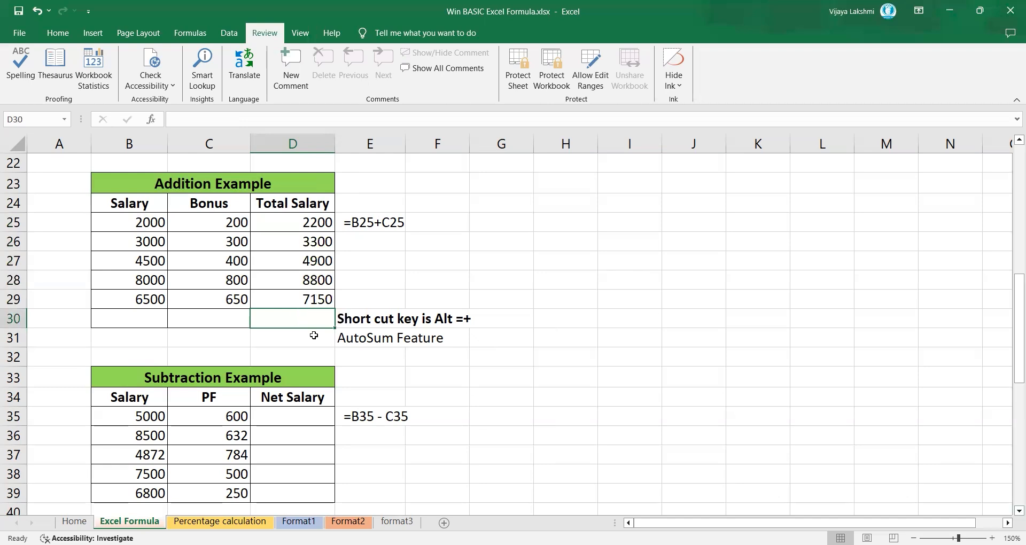
drag(301, 221, 312, 299)
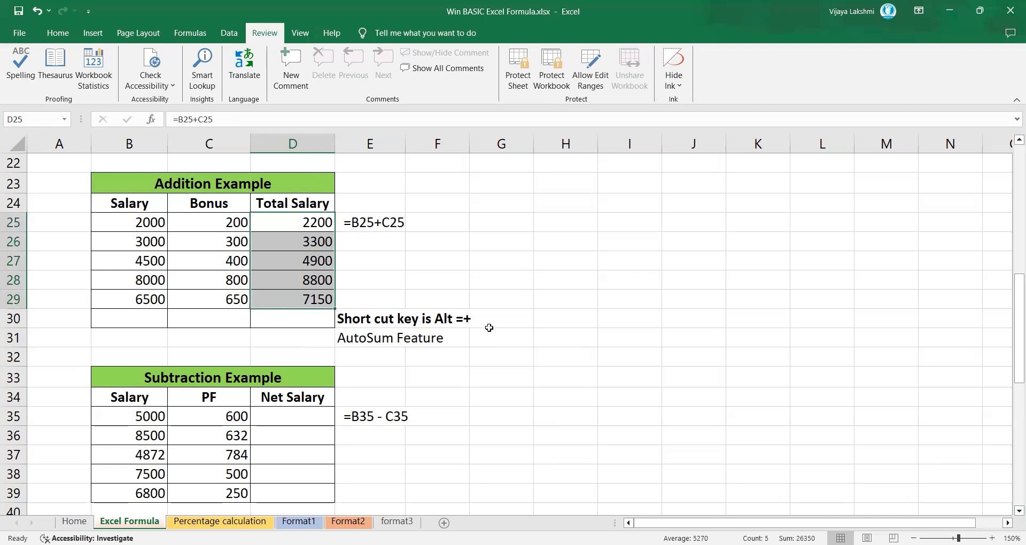
key(alt+equal)
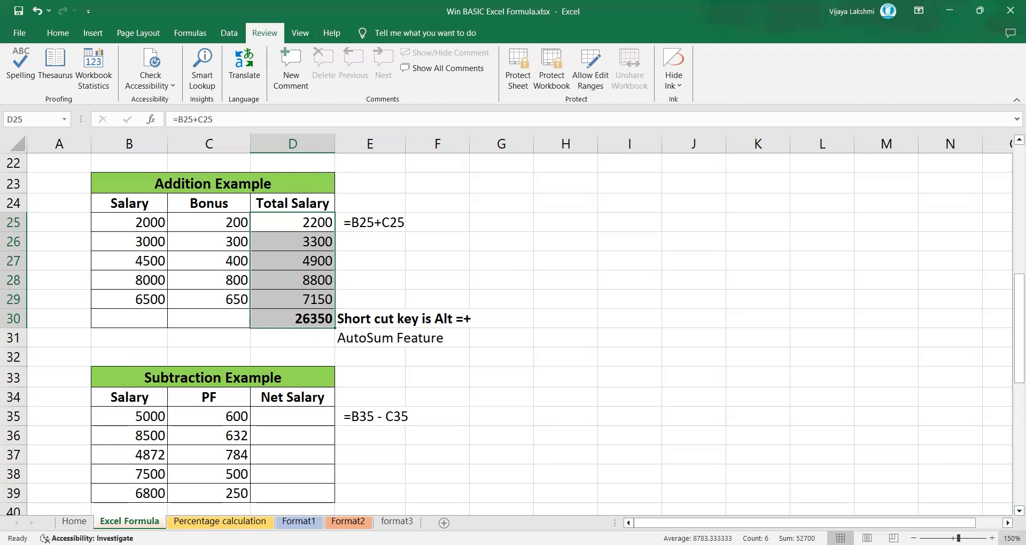
Step: Enter the formula =B35-C35 in D35 for the first Net Salary in the Subtraction Example
click(1010, 513)
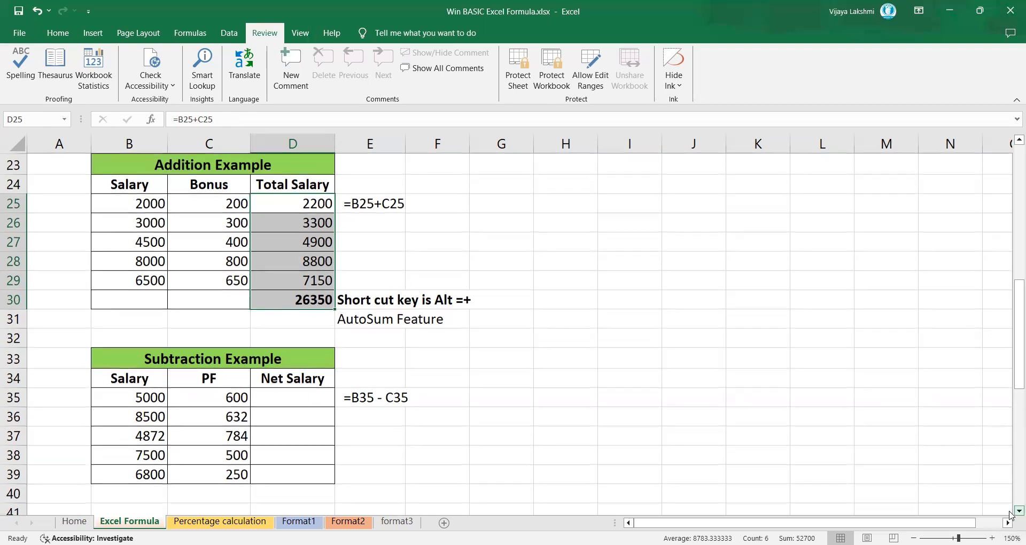
scroll(1010, 513, down, 2)
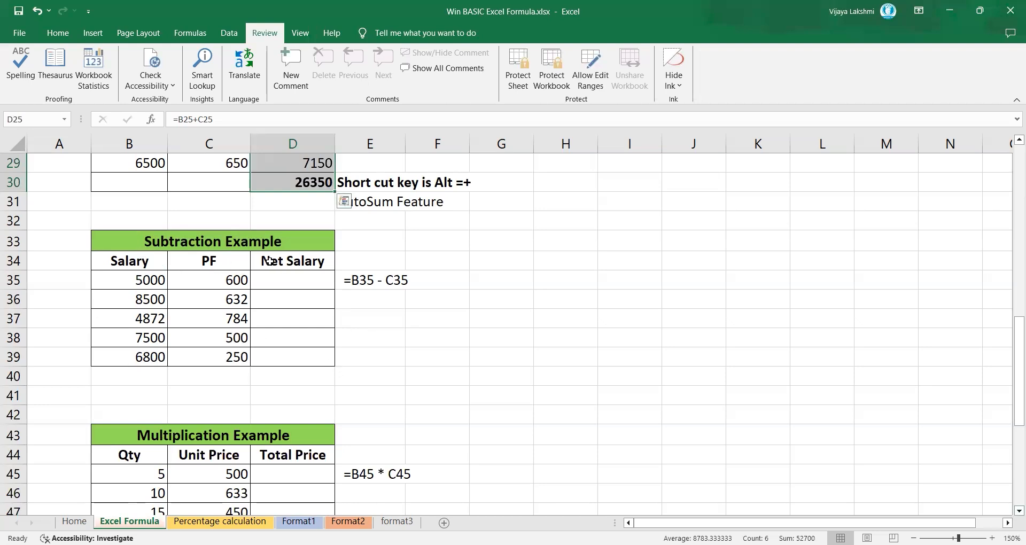
click(303, 283)
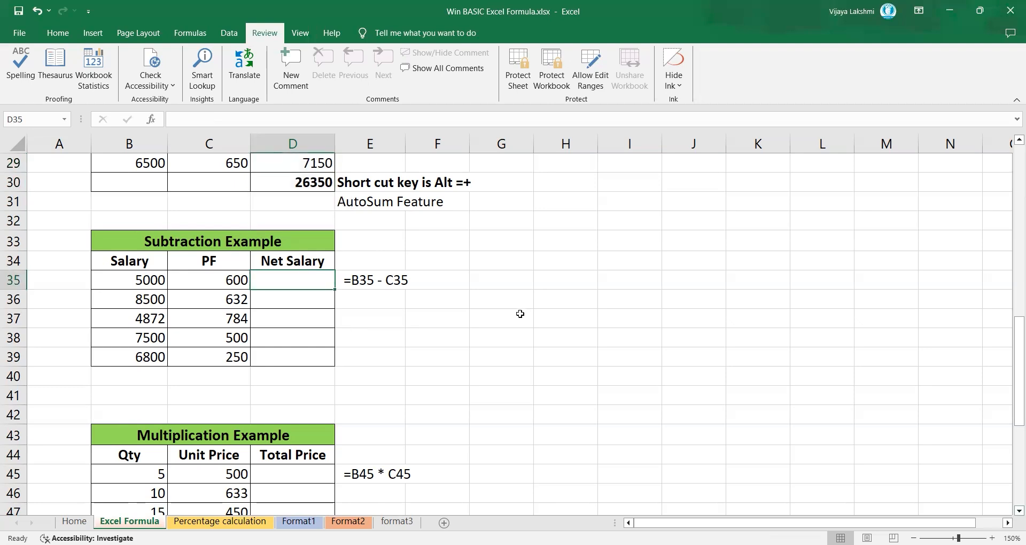
text(=)
key(Left)
key(Left)
text(-)
key(Left)
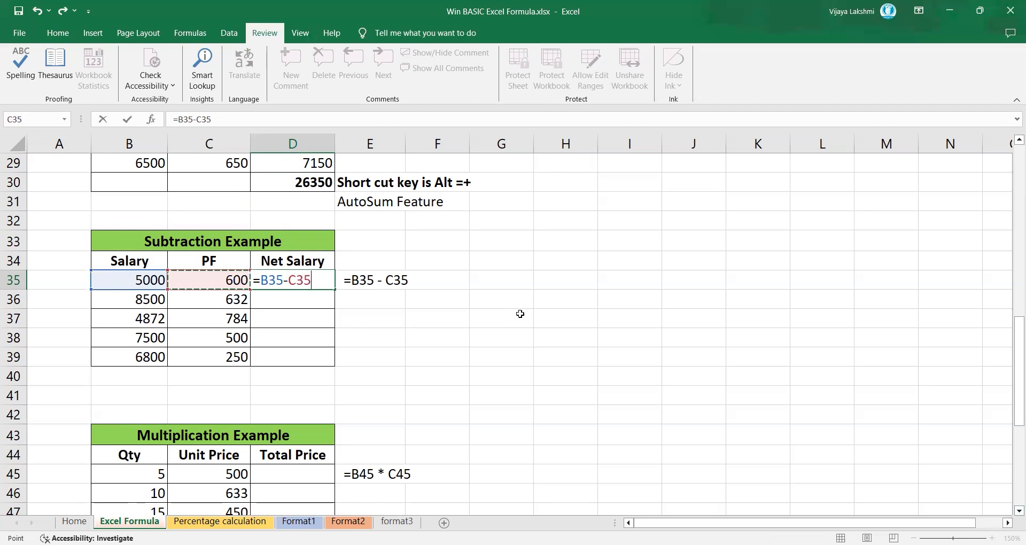
key(Return)
Step: Fill the Net Salary formula from D35 down through D39
key(Up)
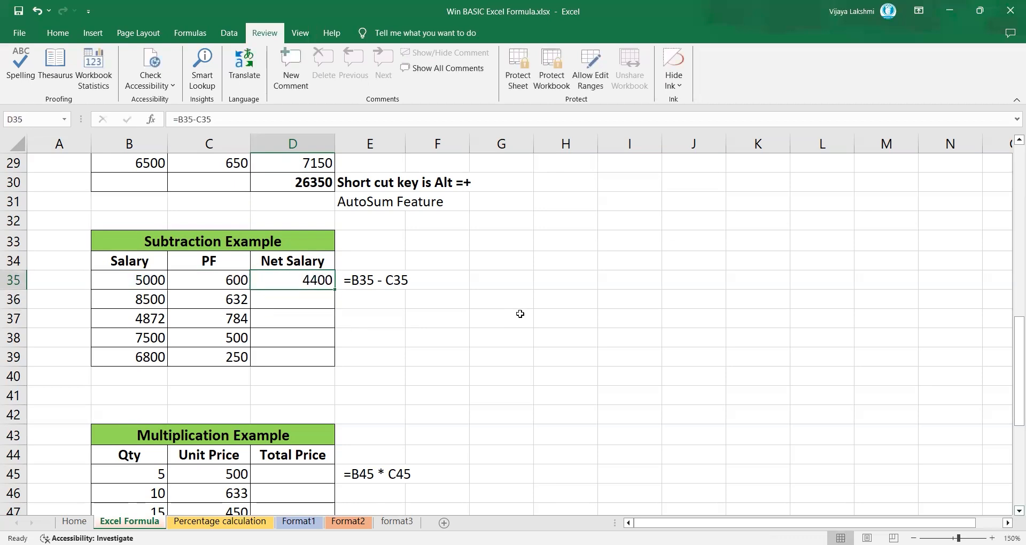
key(shift+Down)
key(shift+Down)
key(shift+Down)
key(shift+Down)
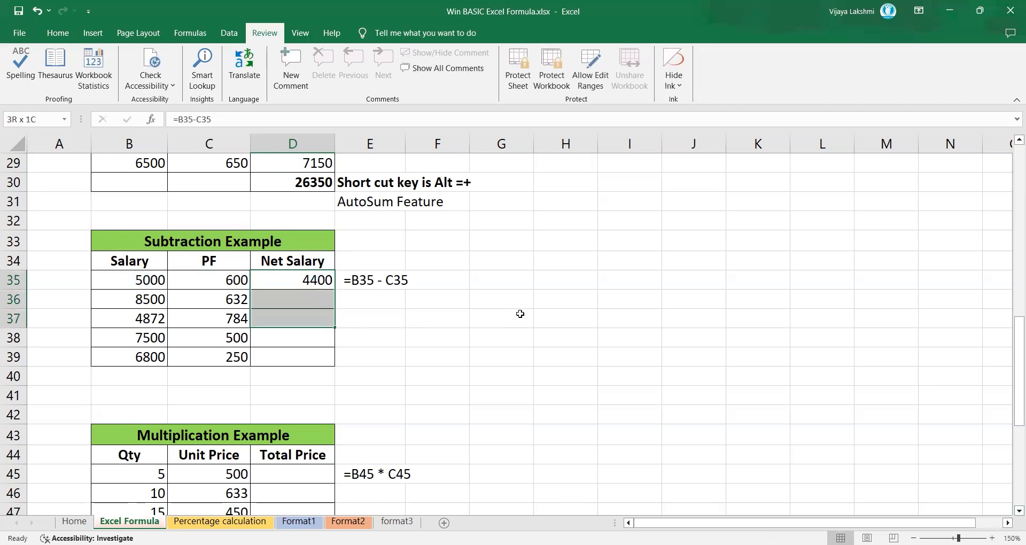
key(ctrl+d)
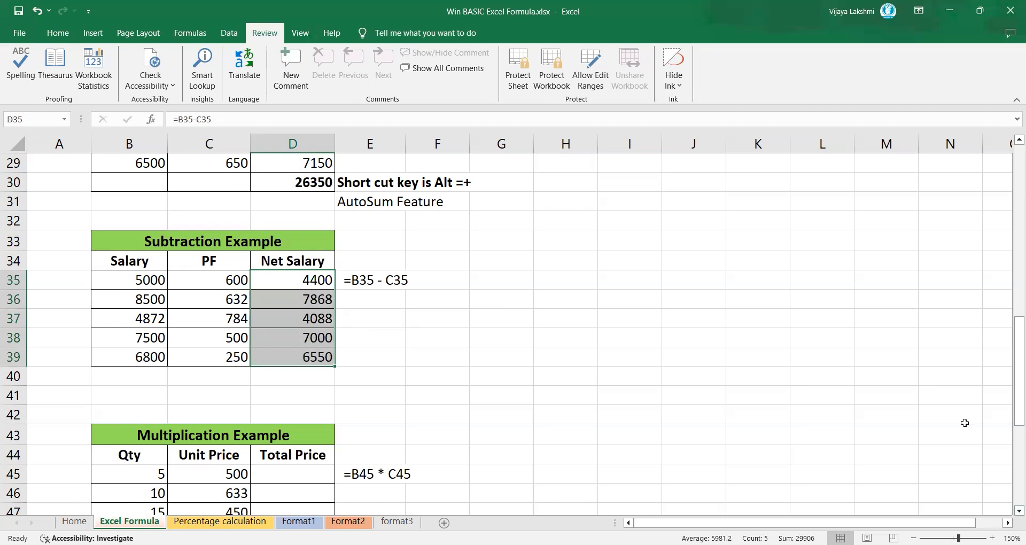
Step: Calculate Total Price in the Multiplication Example with =B45*C45 in D45 and fill the formula down through D49
scroll(1010, 515, down, 1)
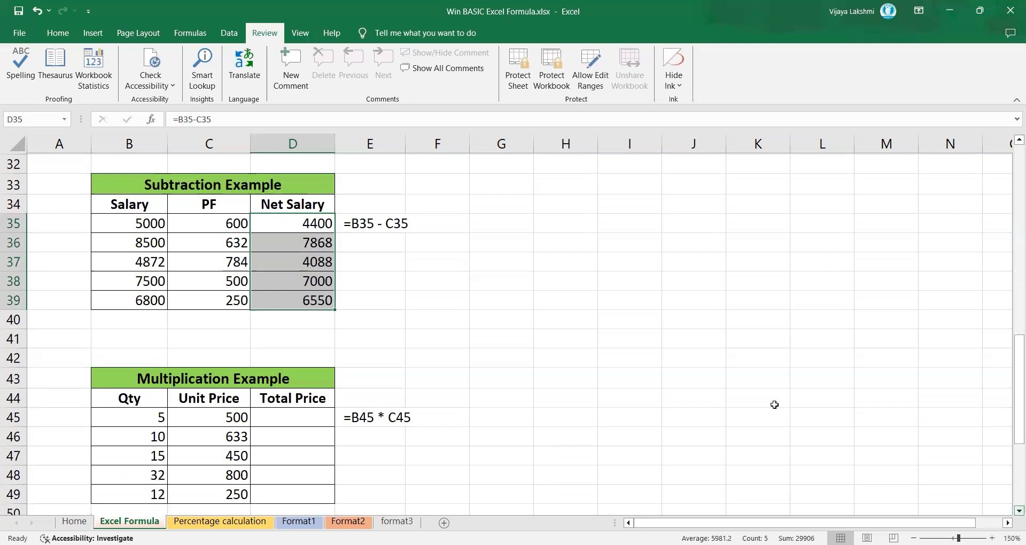
scroll(775, 403, down, 2)
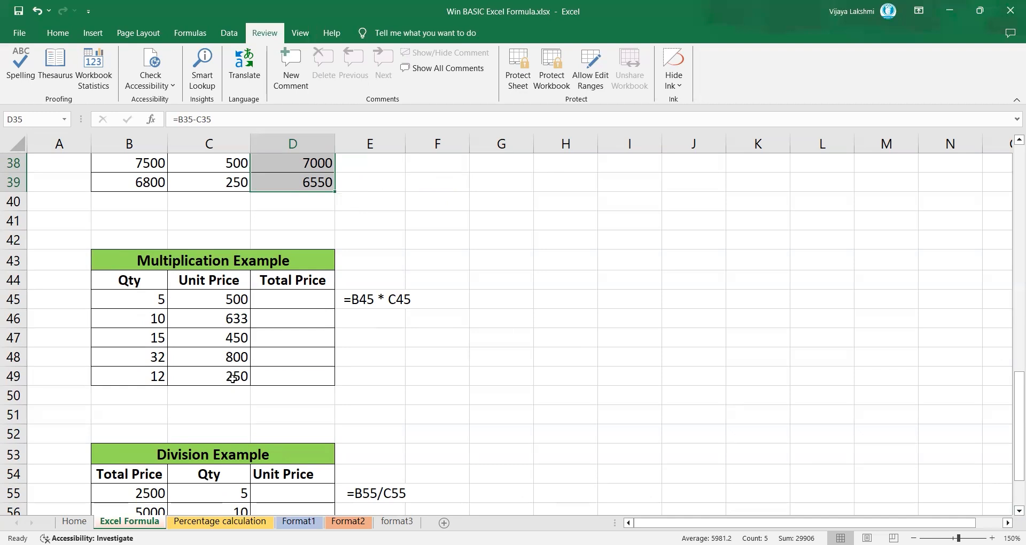
click(293, 300)
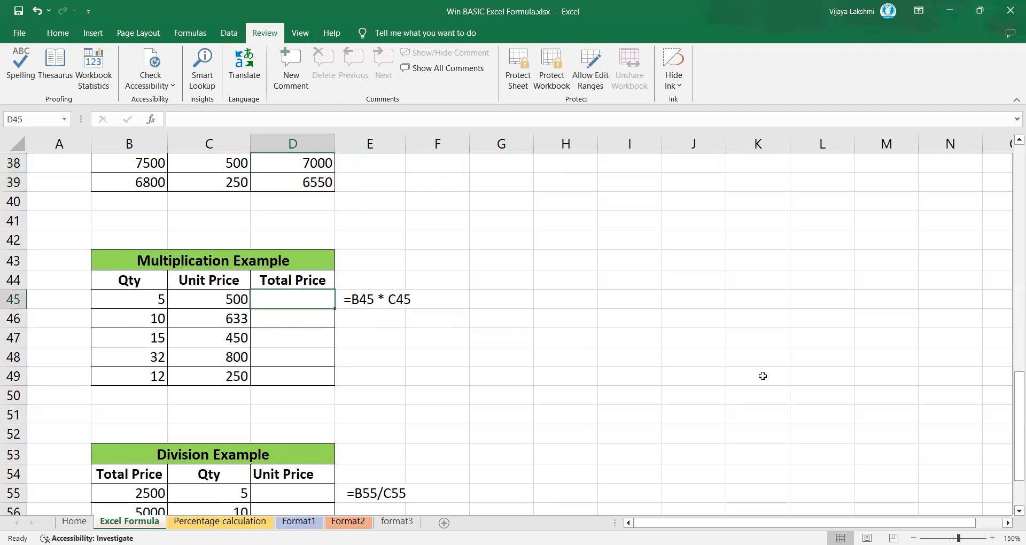
text(=)
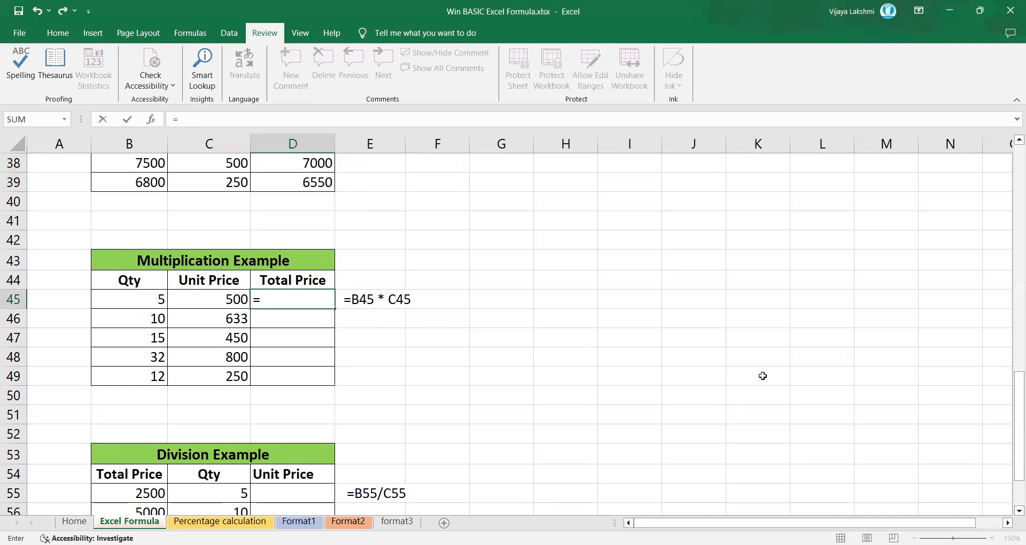
key(Left)
key(Left)
text(*)
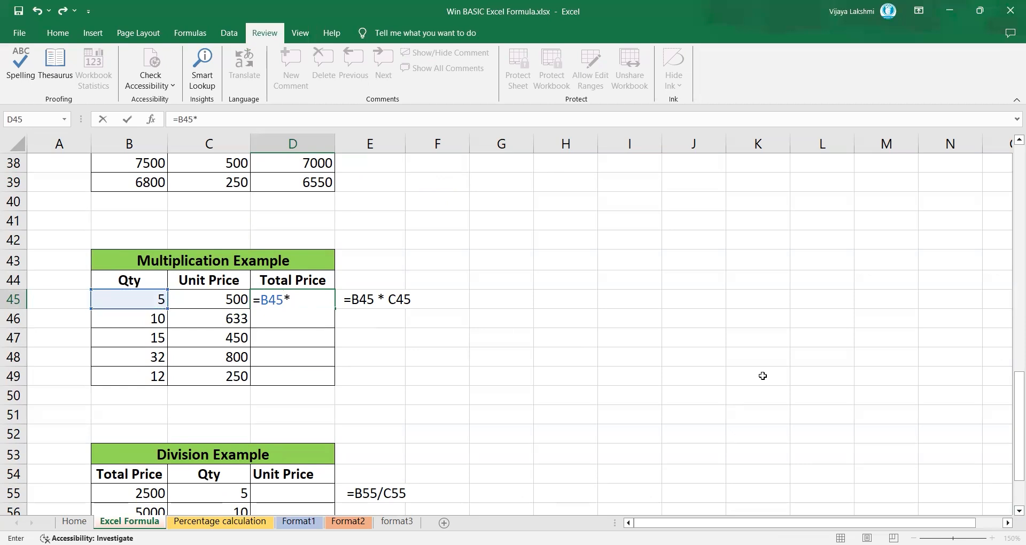
key(Left)
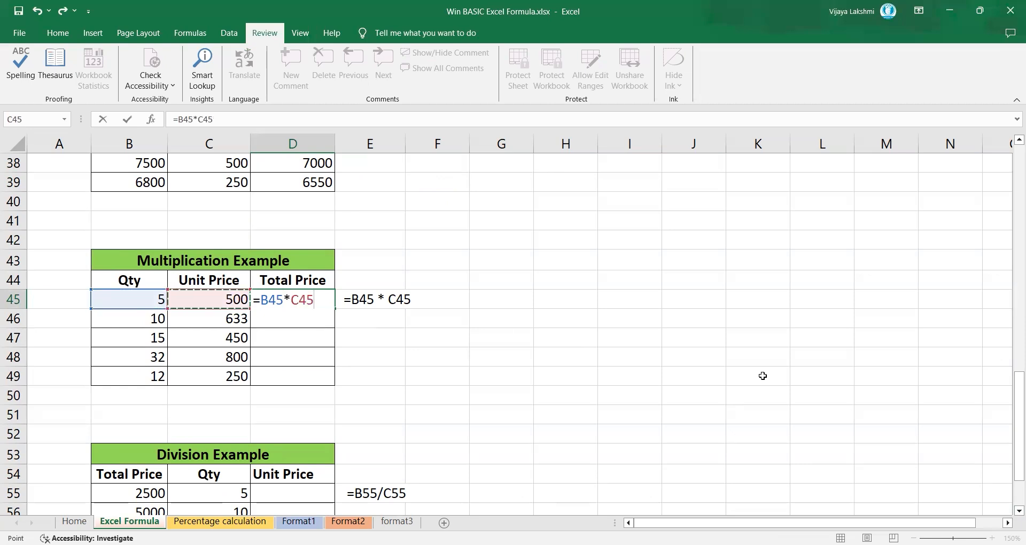
key(Return)
key(Up)
drag(335, 309, 344, 385)
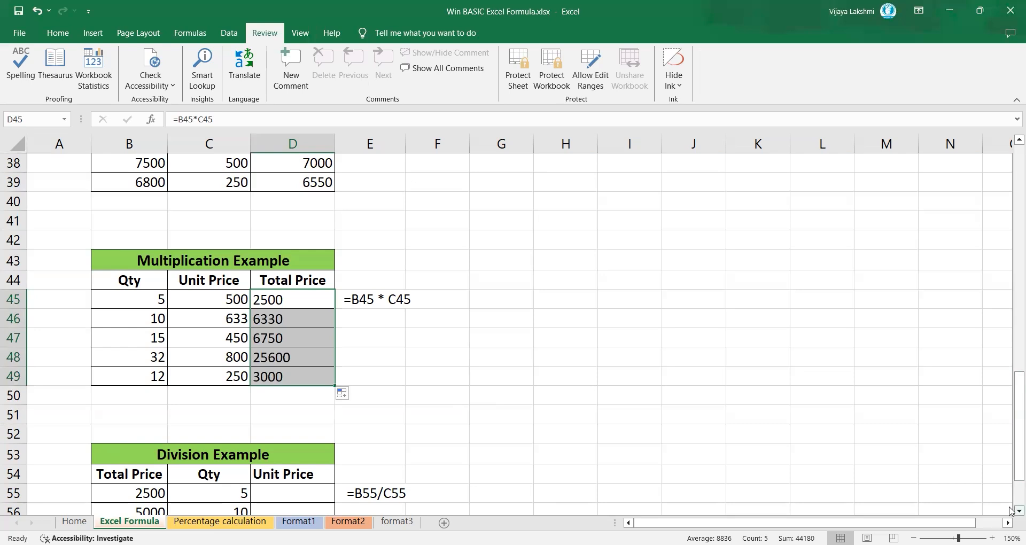
Step: Calculate Unit Price in the Division Example with =B55/C55 in D55 and fill the formula down through D59
scroll(1010, 508, down, 2)
scroll(1011, 511, down, 1)
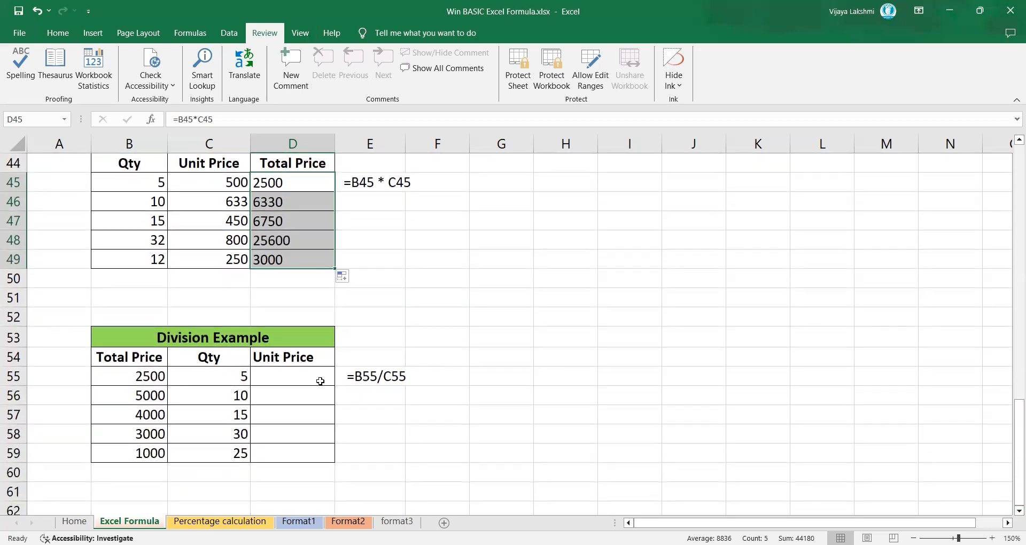
click(292, 376)
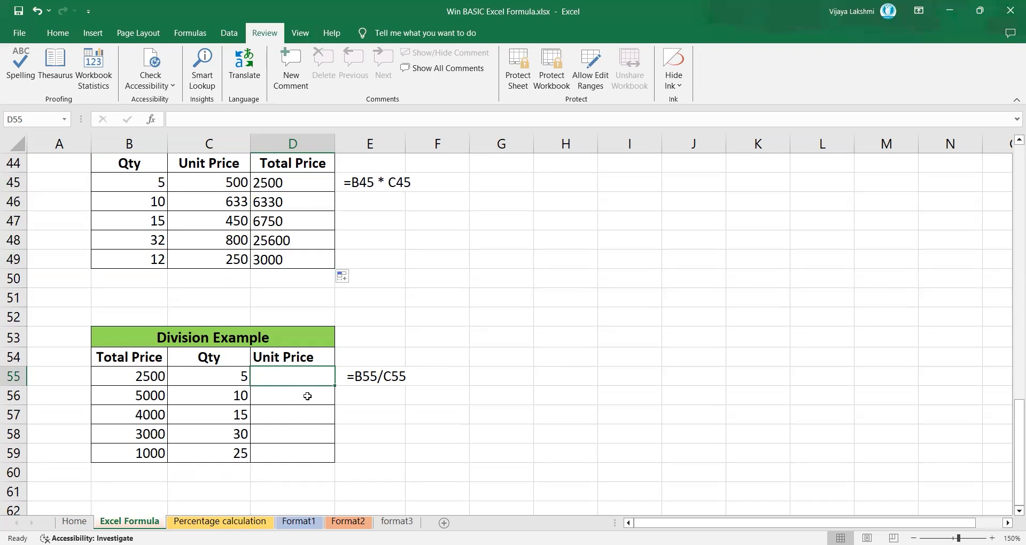
text(=)
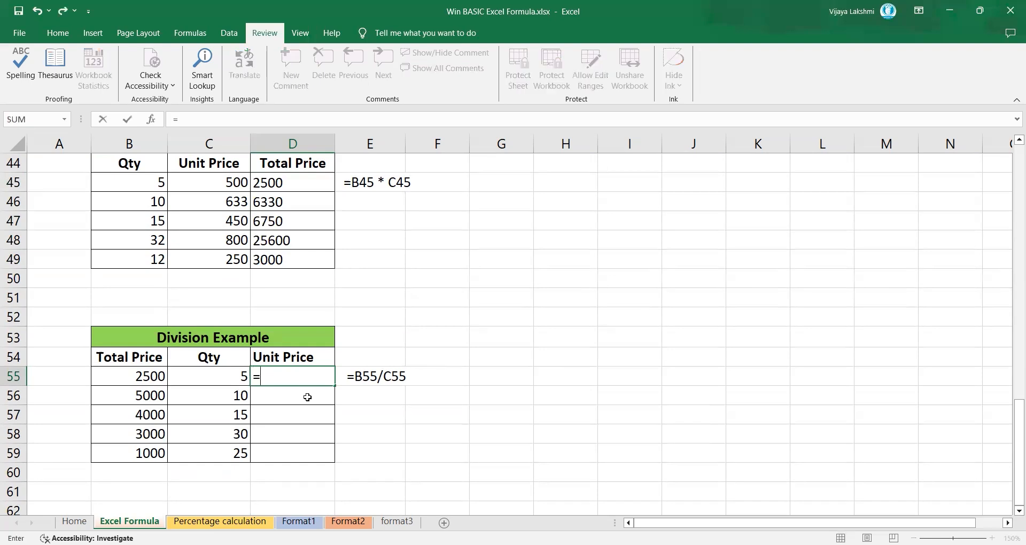
key(Left)
key(Left)
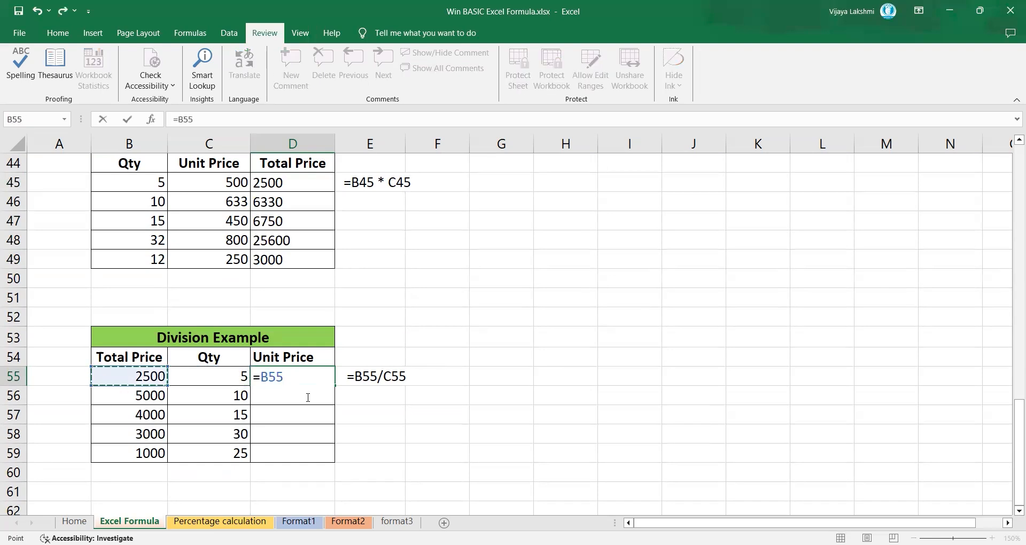
text(/)
key(Left)
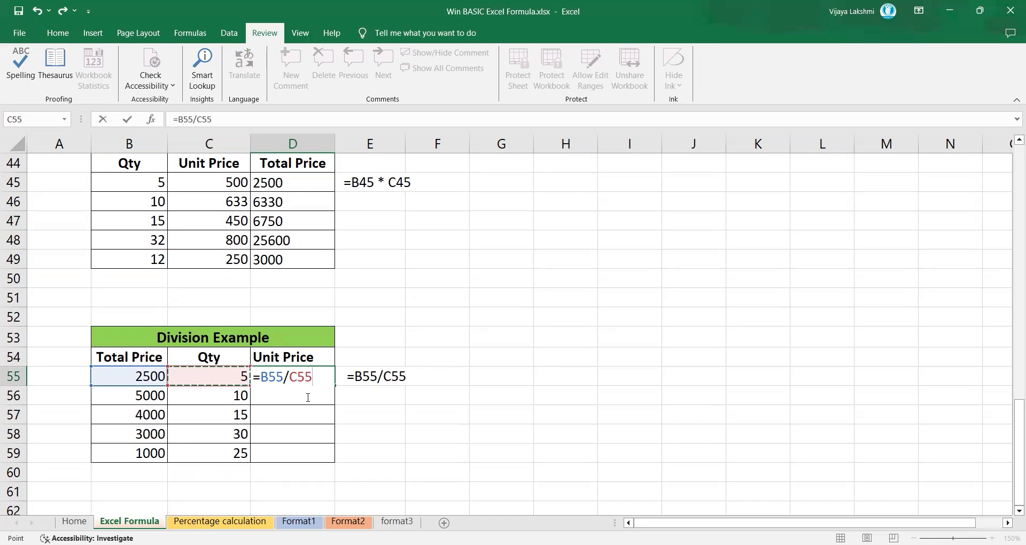
key(Return)
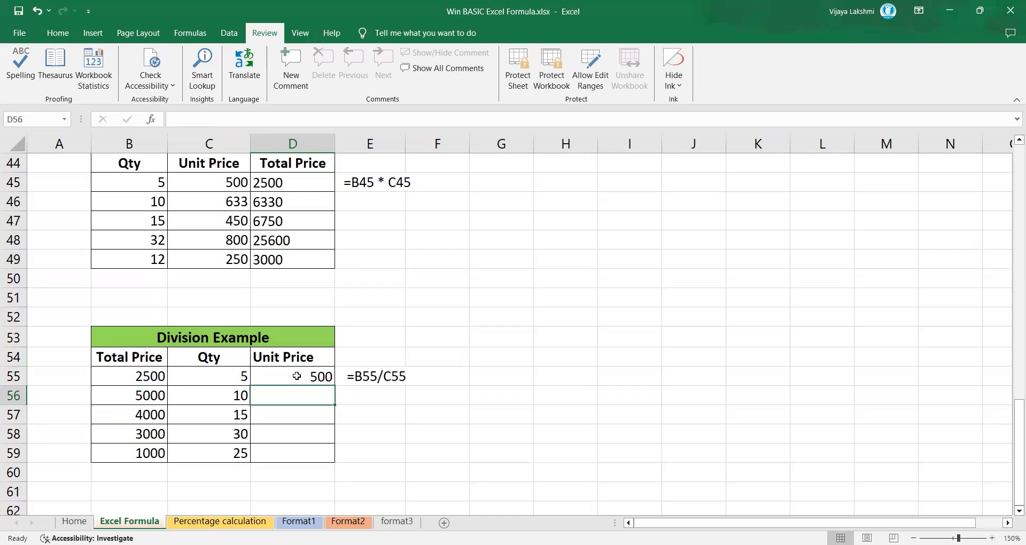
click(297, 376)
drag(335, 386, 340, 462)
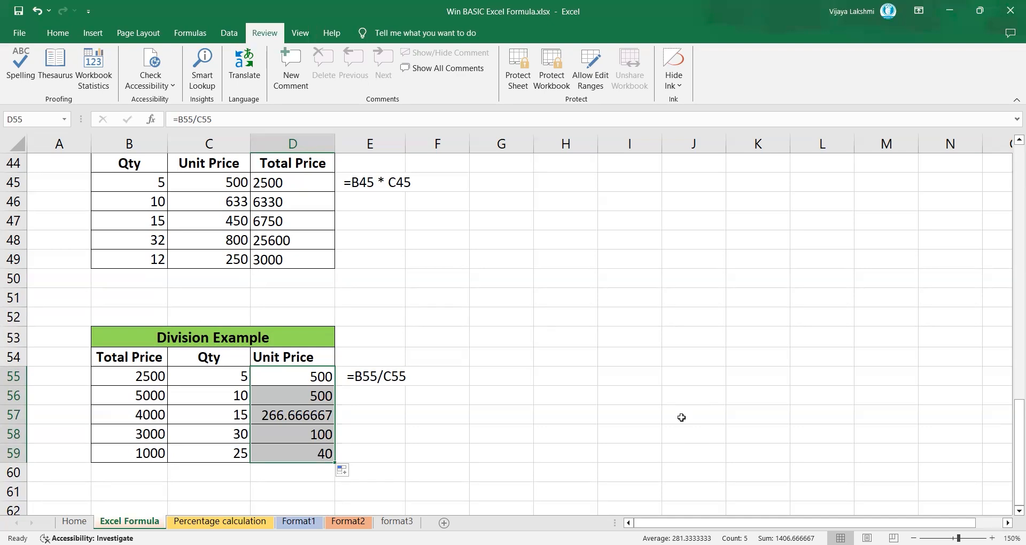
Step: Look back over the arithmetic examples and switch to the Percentage calculation worksheet
drag(1018, 428, 1011, 277)
drag(1012, 254, 1011, 418)
click(220, 521)
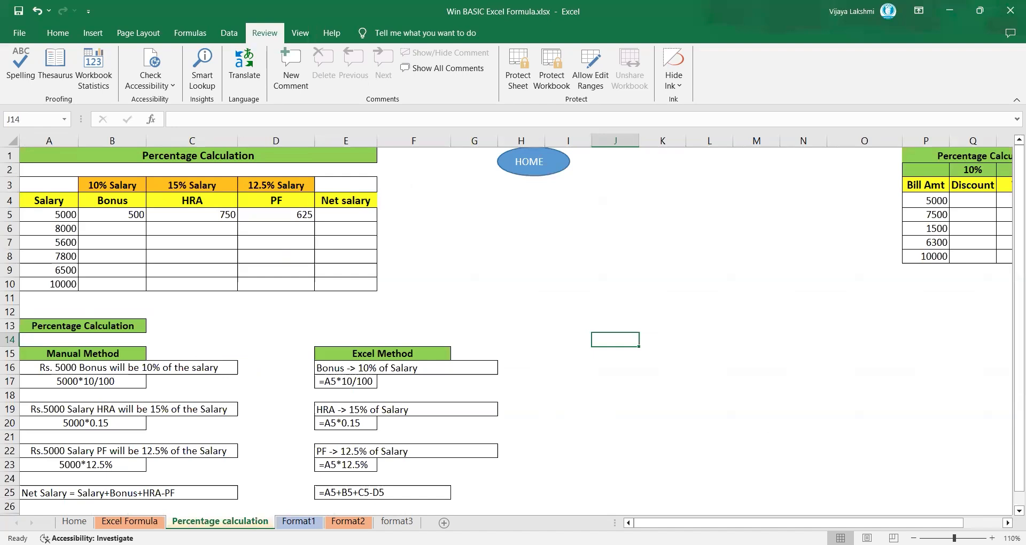
Step: Clear the existing Bonus, HRA and PF entries in B5:D5 of the salary table
drag(112, 214, 299, 214)
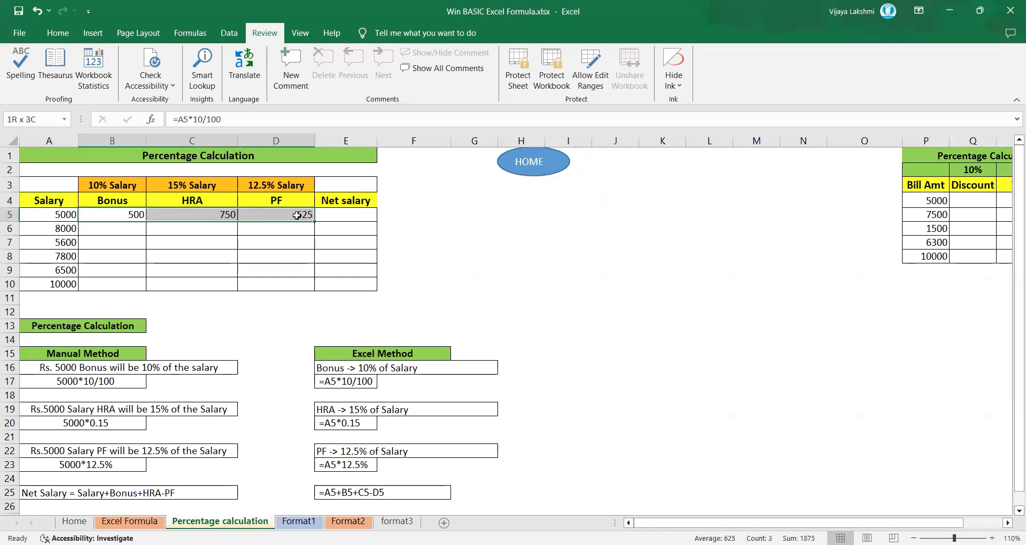
key(Delete)
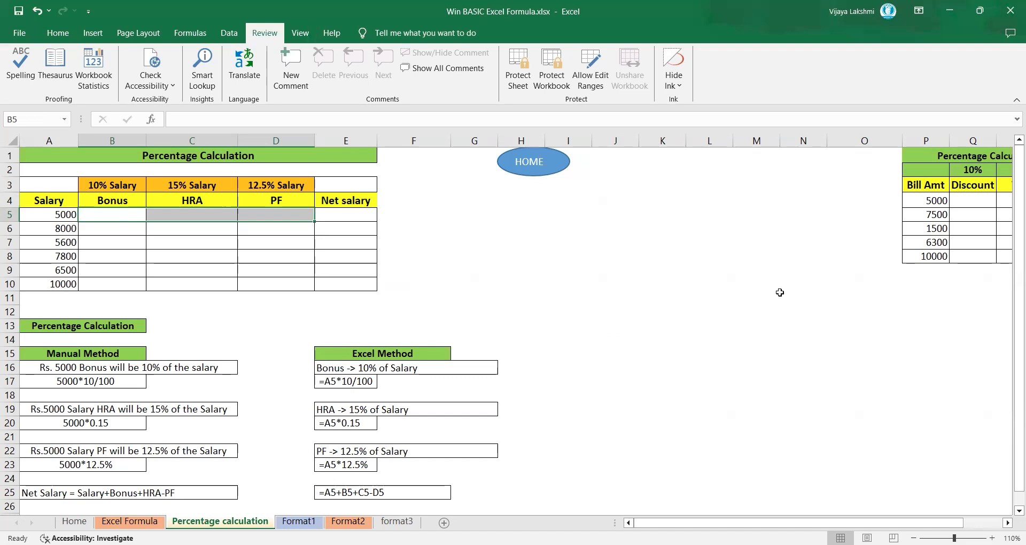
click(1010, 513)
scroll(667, 389, up, 1)
Step: Calculate the 10% Bonus with =A5*10/100 in B5 and fill the formula down through B10
click(110, 215)
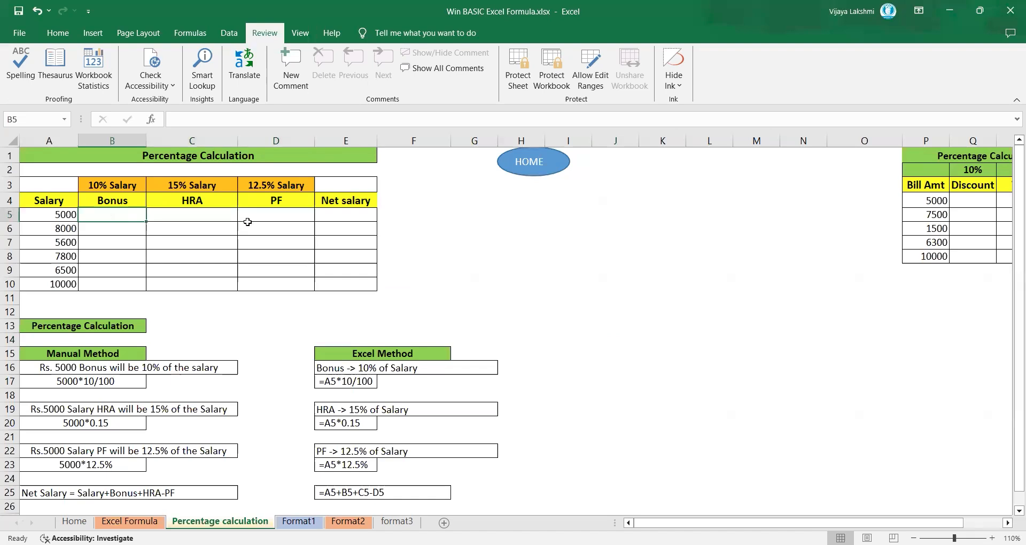
click(992, 538)
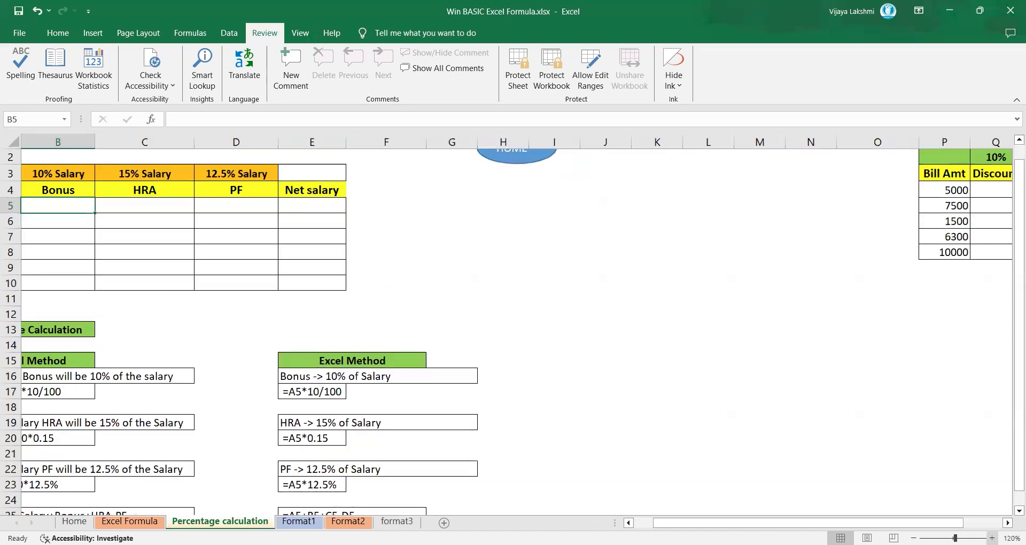
click(992, 538)
drag(902, 523, 881, 523)
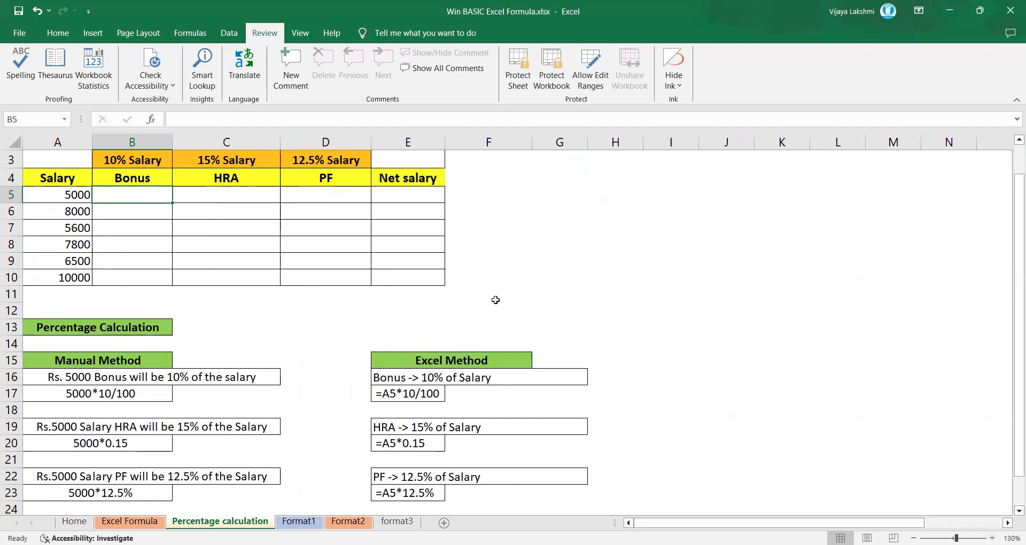
text(=)
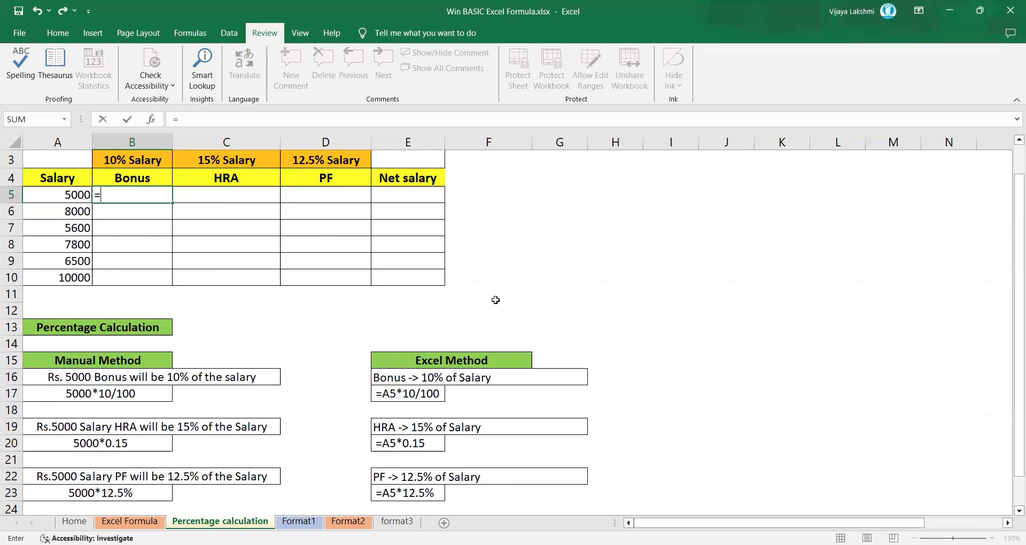
key(Left)
text(*)
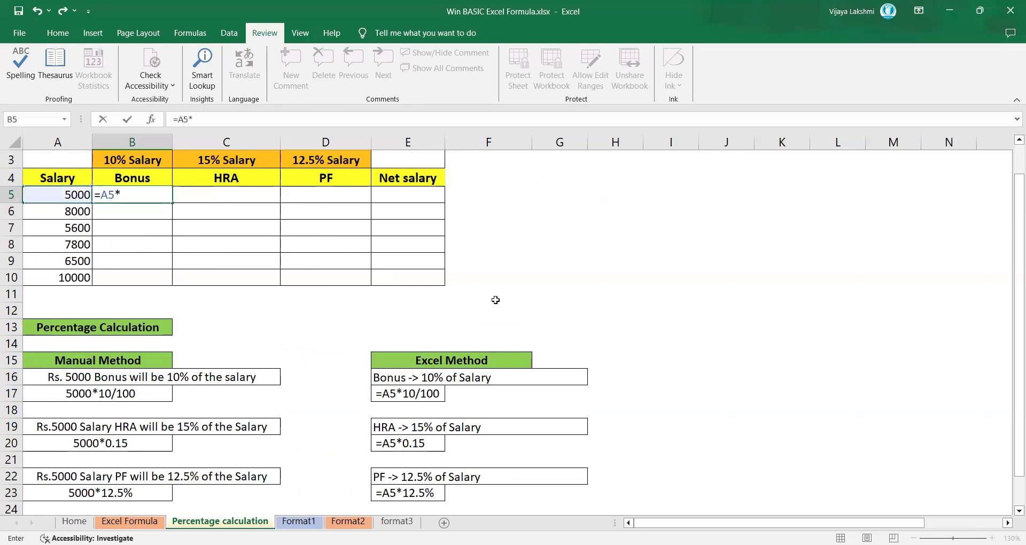
text(10/100)
key(Return)
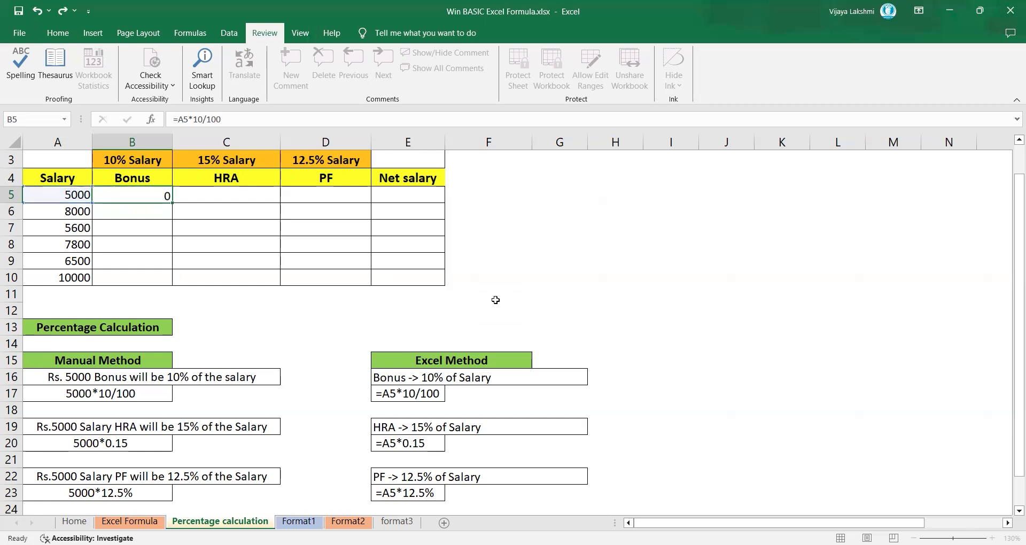
click(141, 196)
drag(172, 203, 177, 280)
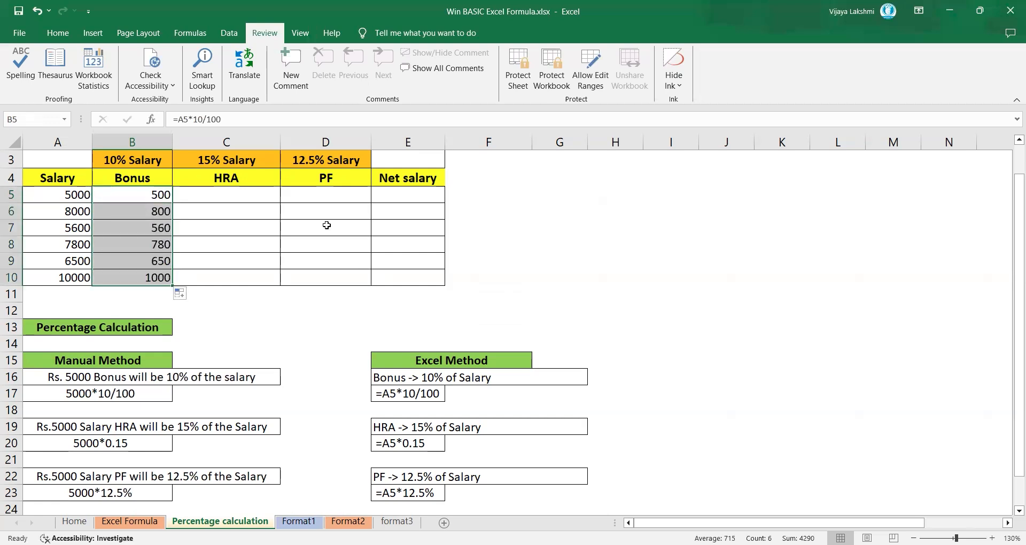
Step: Calculate the 15% HRA with =A5*0.15 in C5 and fill the formula down through C10
click(236, 194)
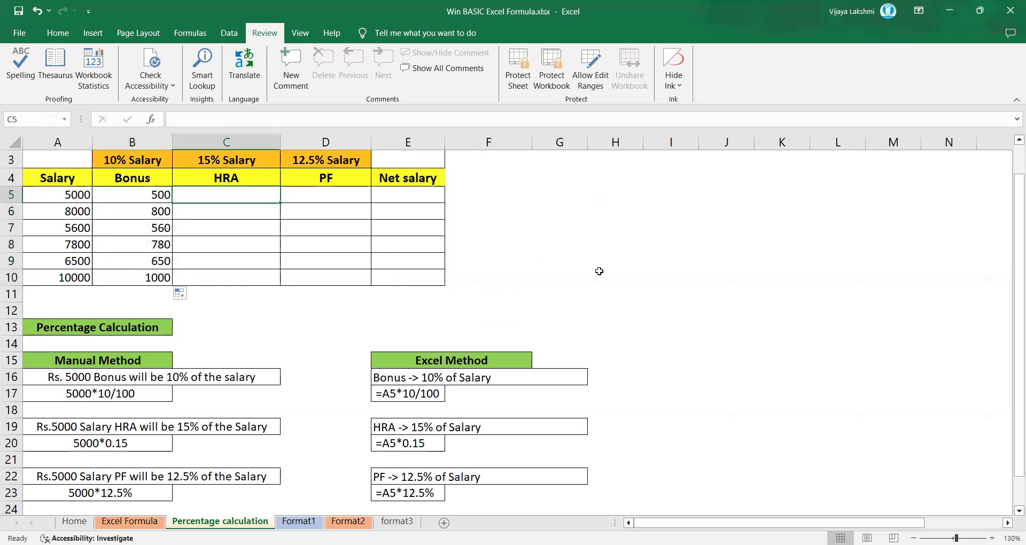
text(=)
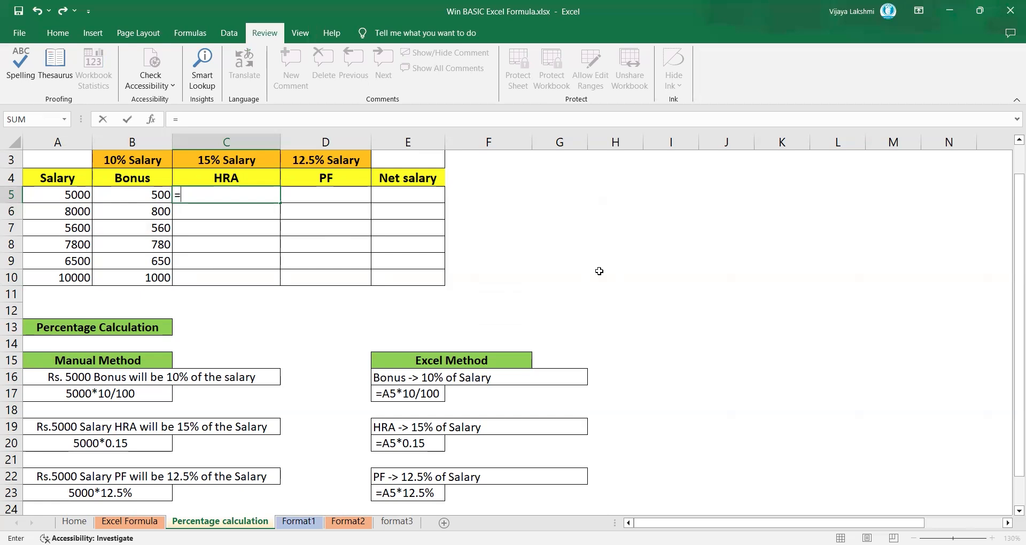
key(Left)
key(Left)
text(*0.15)
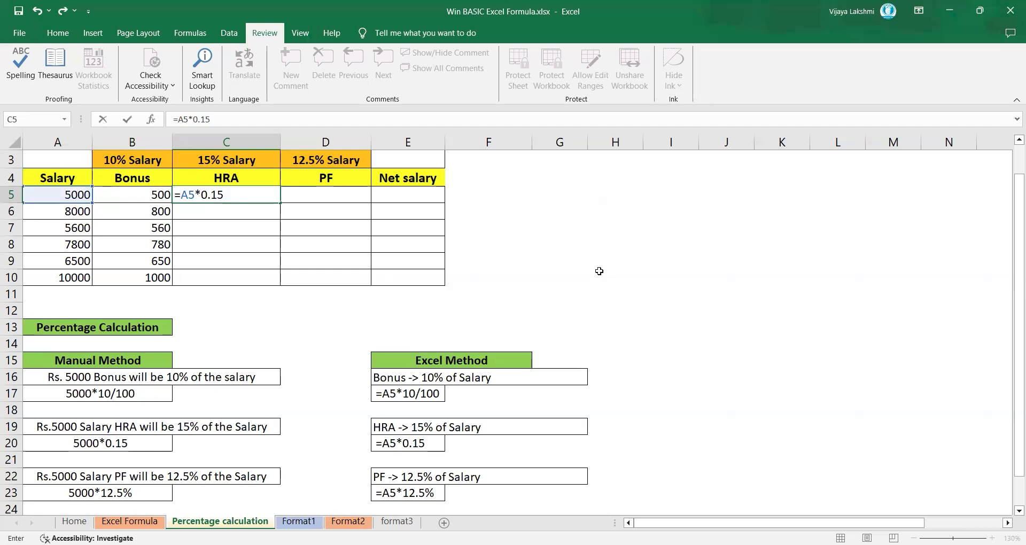
key(Return)
click(261, 196)
drag(282, 203, 284, 287)
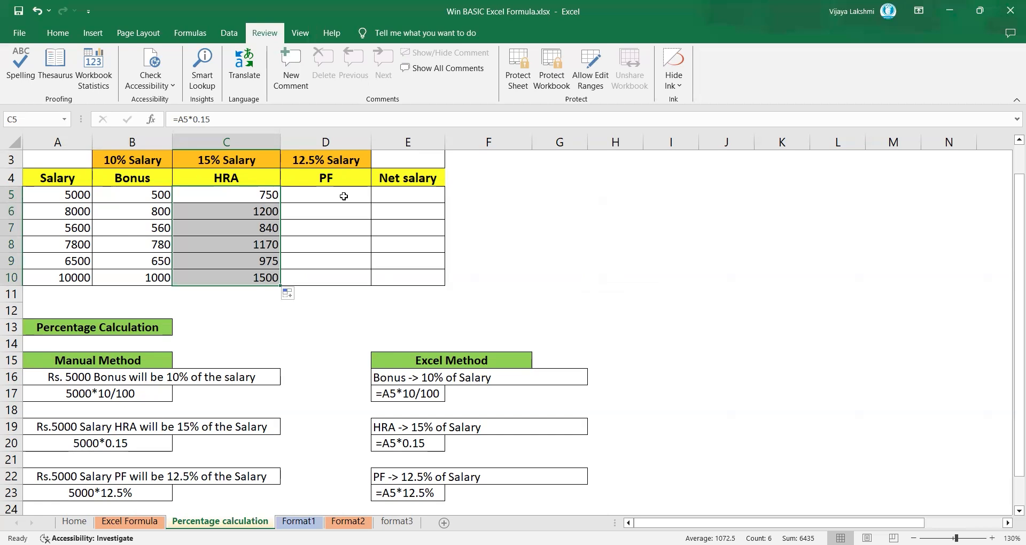
Step: Calculate the 12.5% PF for the first salary with =A5*12.5% in D5
click(344, 196)
text(=)
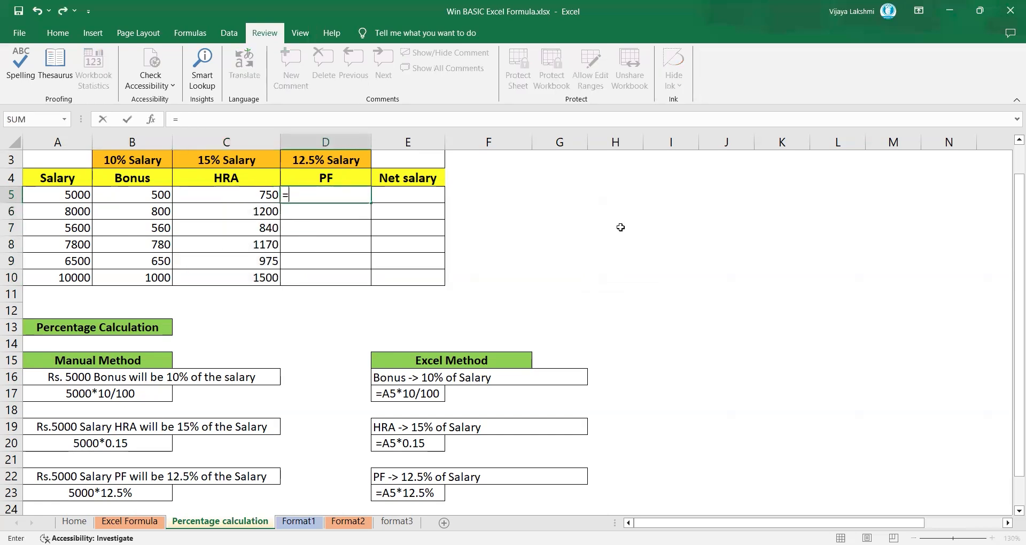
key(Left)
key(Left)
key(Left)
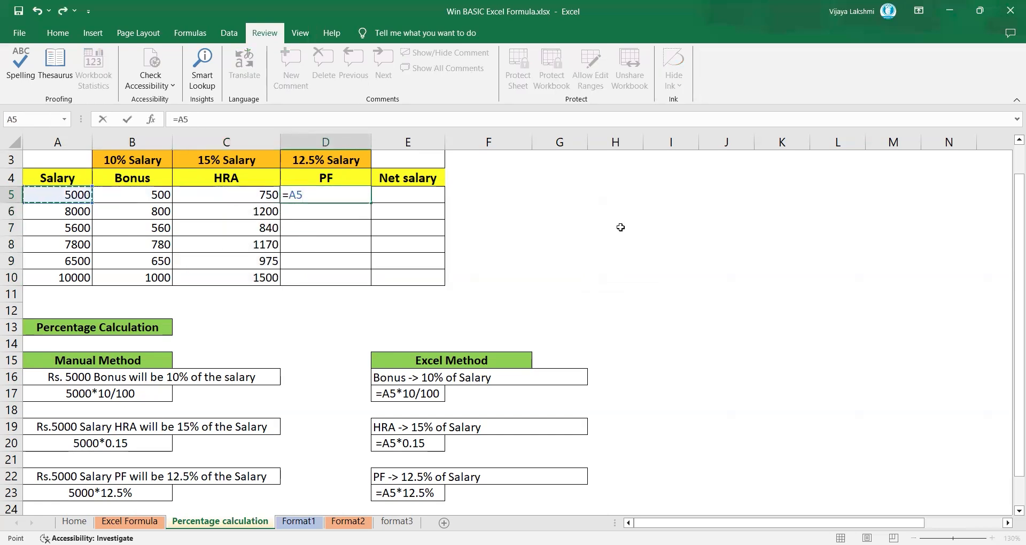
text(*12.5%)
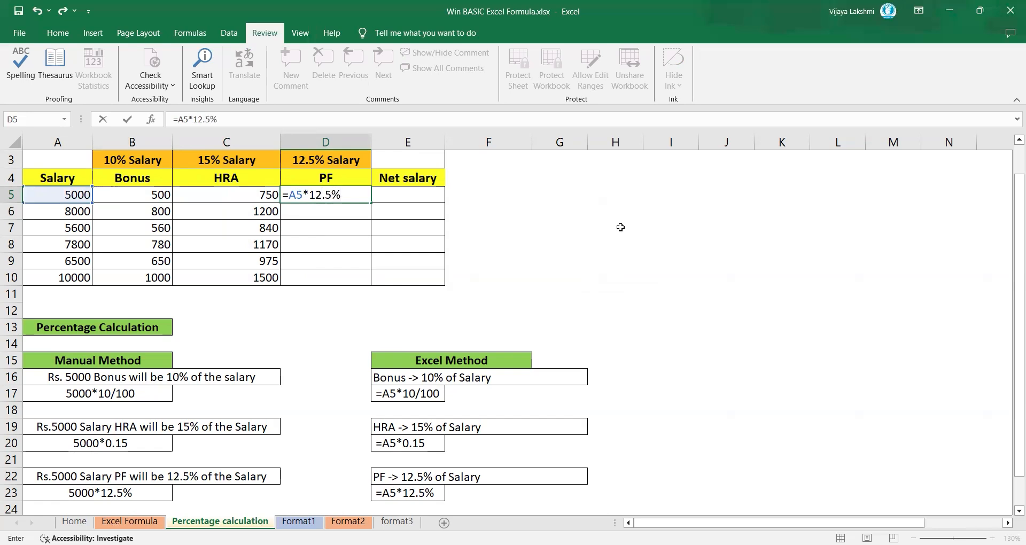
key(Return)
Step: Fill the PF formula from D5 down through D10
key(Up)
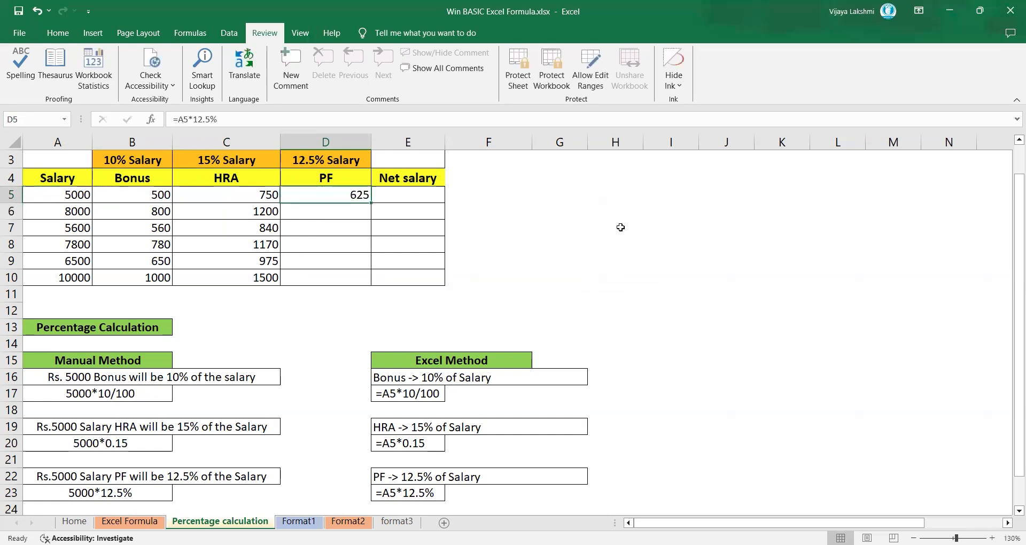
key(shift+Down)
key(shift+Down)
key(shift+Down)
key(shift+Down)
key(shift+Down)
key(ctrl+d)
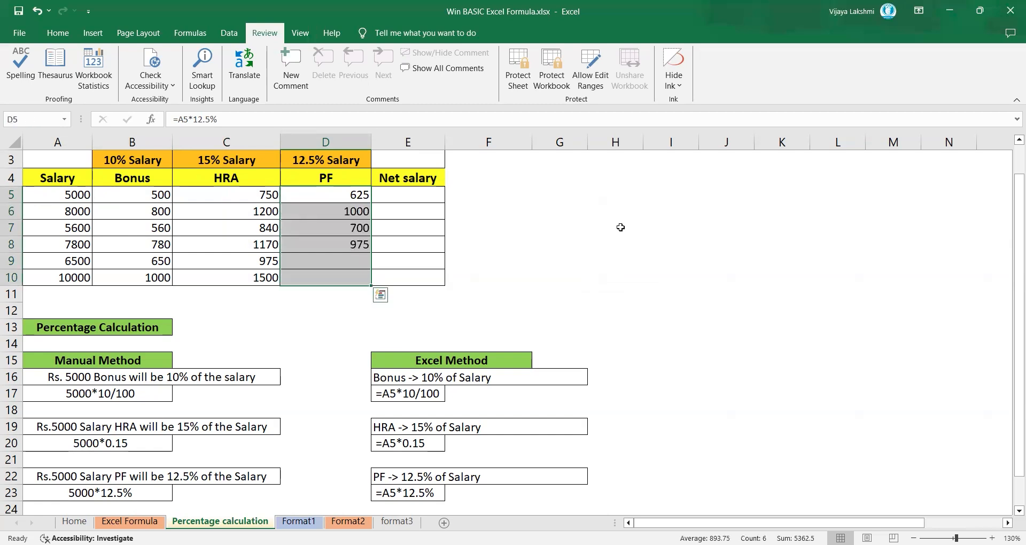
Step: Widen the Net salary column slightly and calculate the first net salary in E5 with =A5+B5+C5-D5
drag(447, 142, 474, 140)
click(427, 194)
text(=)
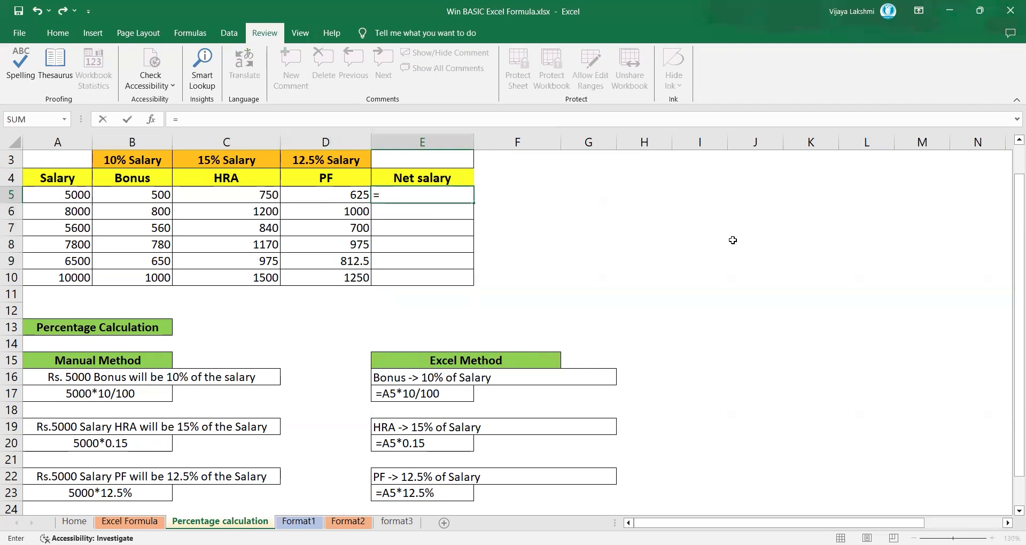
key(Left)
key(Left)
key(Left)
key(Left)
text(+)
key(Left)
key(Left)
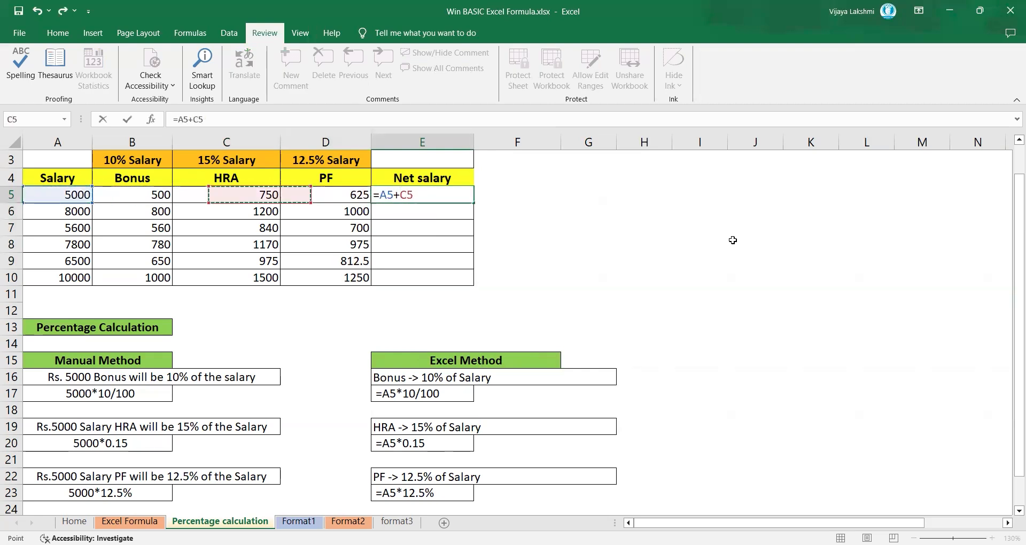
key(Left)
text(+)
key(Left)
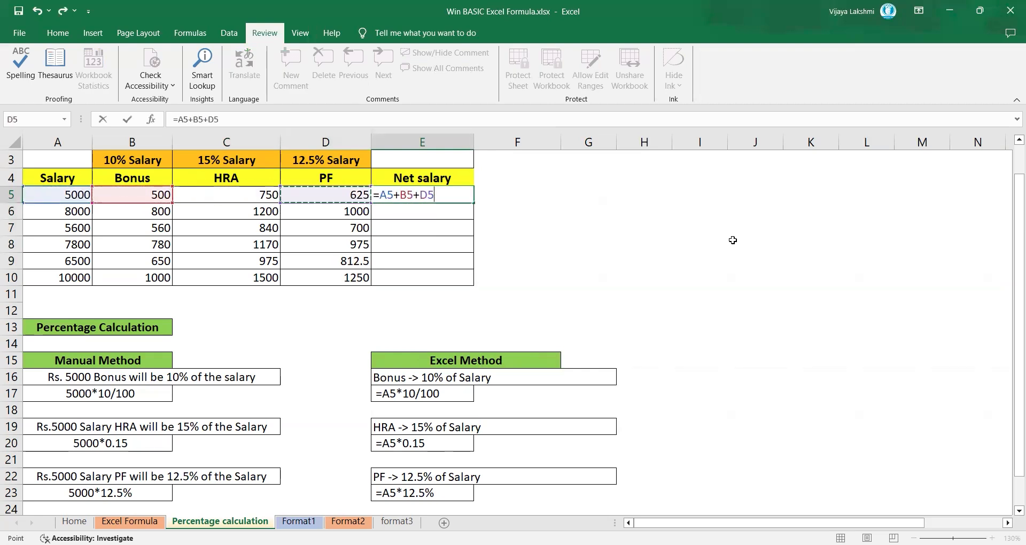
key(Left)
text(-)
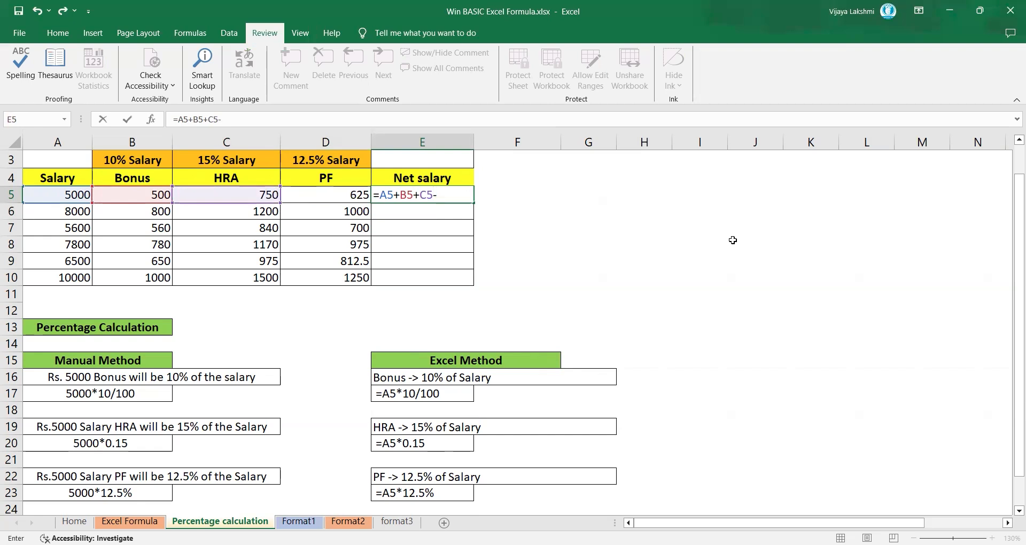
key(Left)
key(Return)
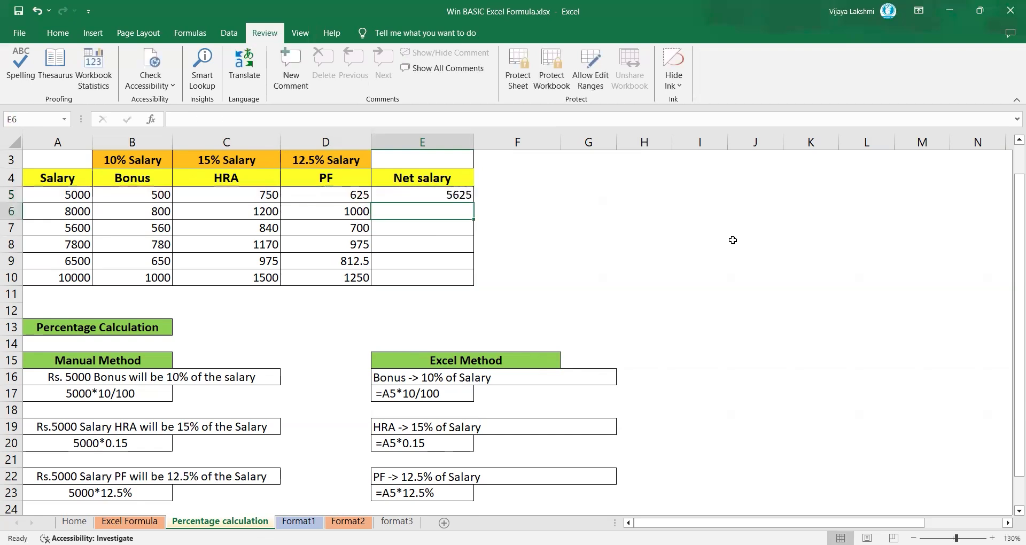
Step: Fill the Net salary formula from E5 down through E10
click(459, 195)
drag(474, 203, 484, 288)
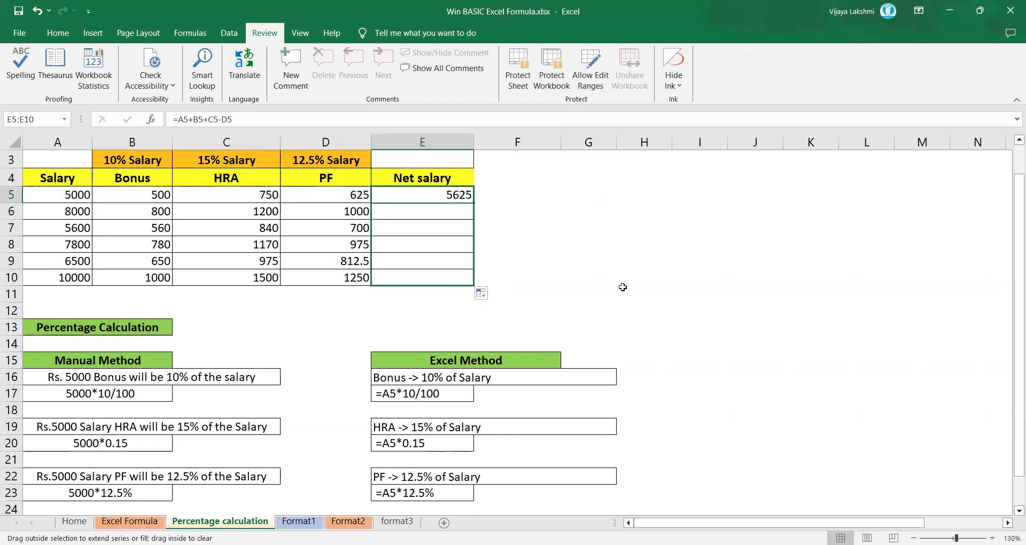
drag(1012, 241, 1012, 422)
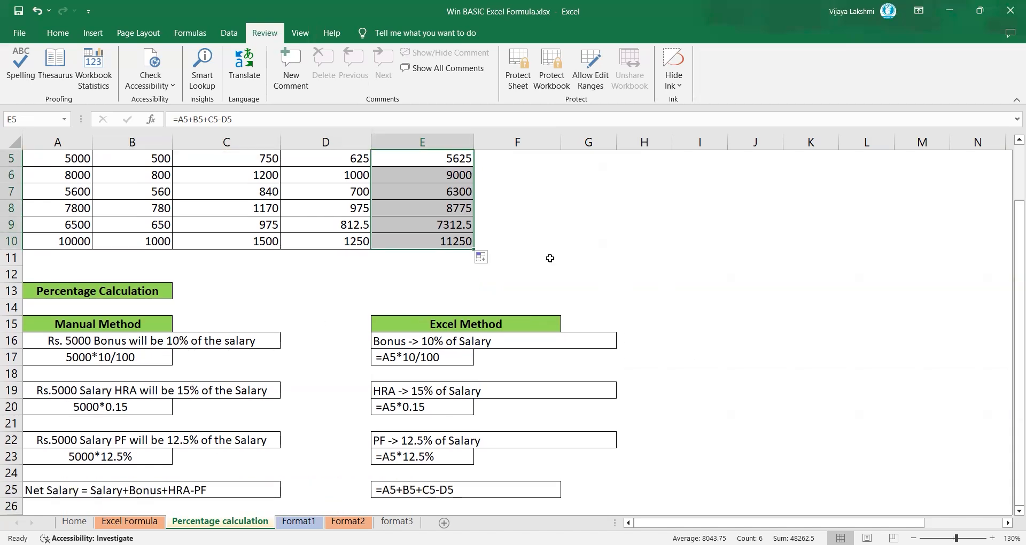